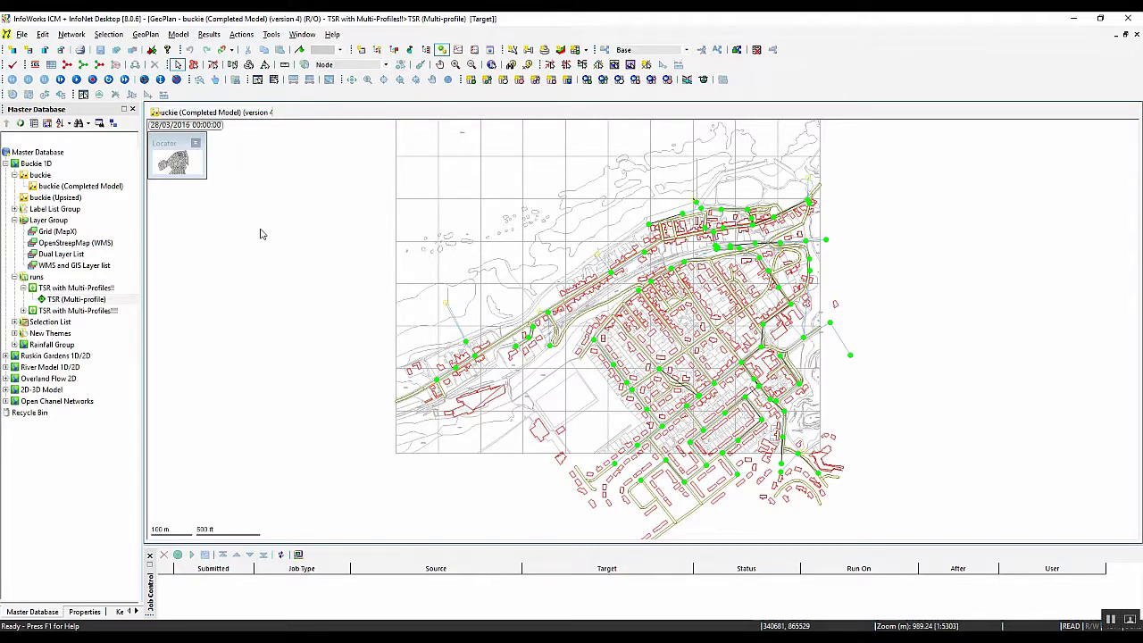
Inspect the layer list properties of the OpenStreepMap (WMS) layer, highlighting its map service URL, and dismiss them without changes
click(75, 244)
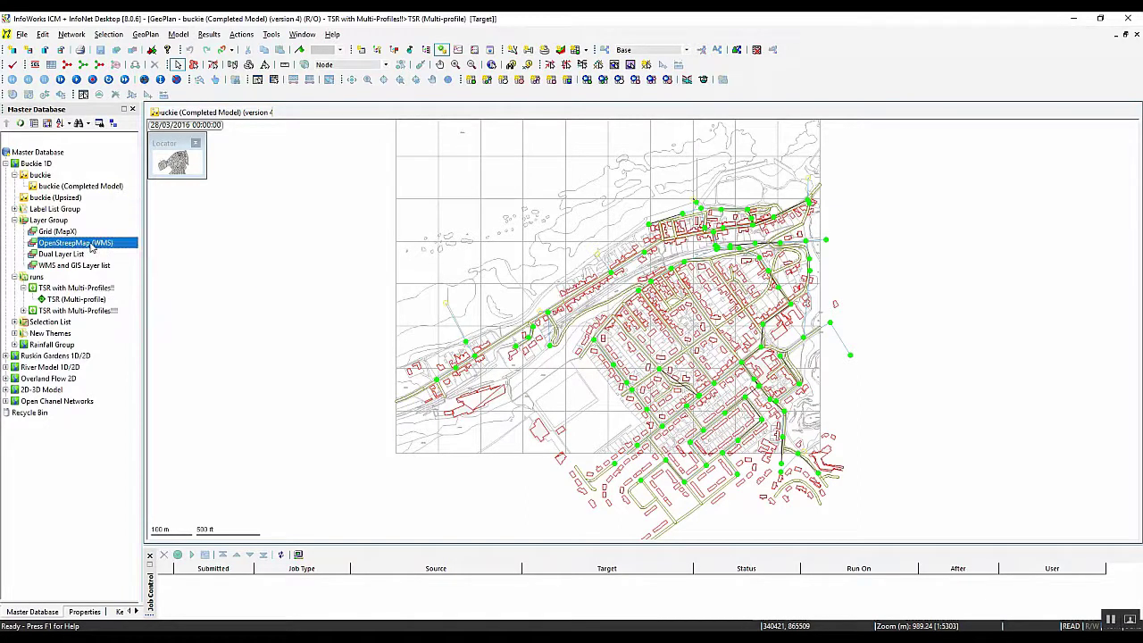
right_click(87, 245)
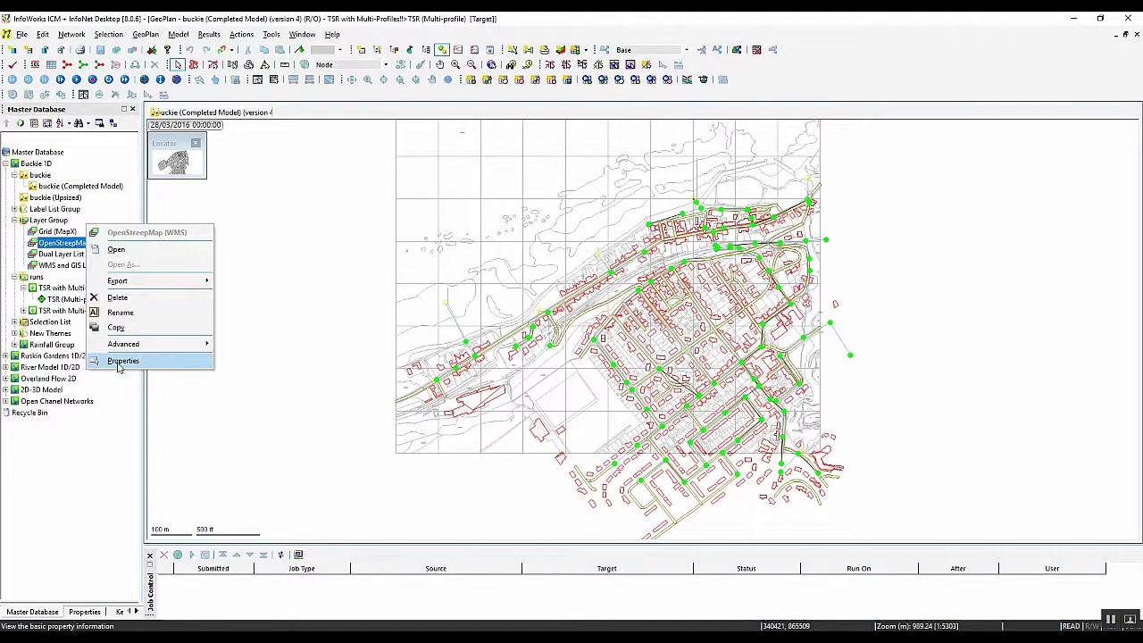
click(117, 363)
click(446, 208)
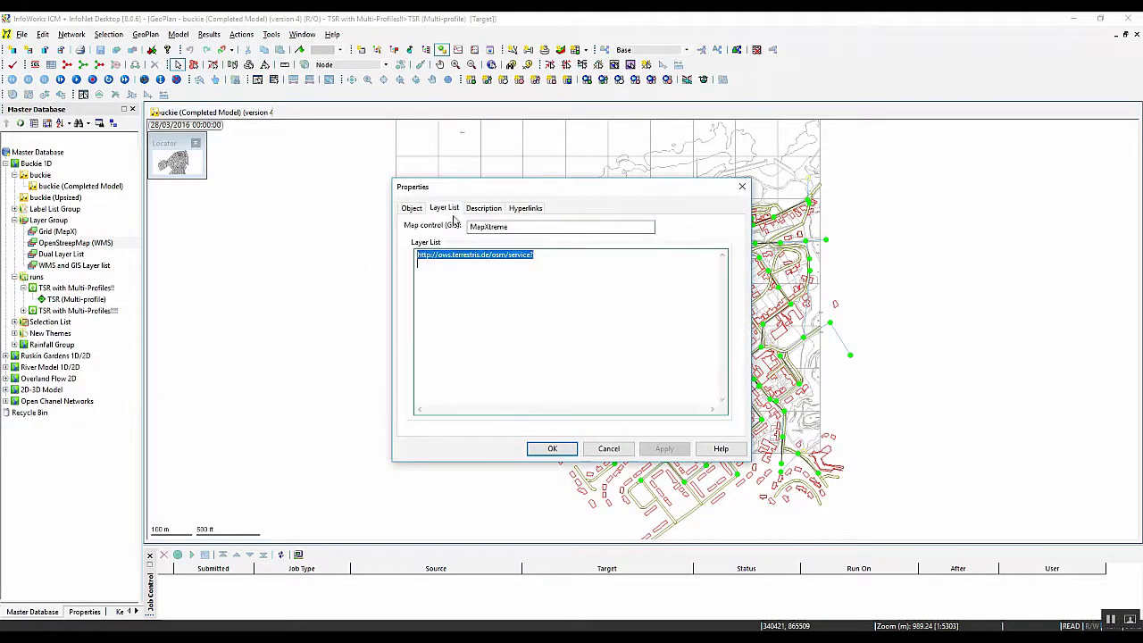
click(539, 255)
drag(536, 256, 414, 256)
click(609, 448)
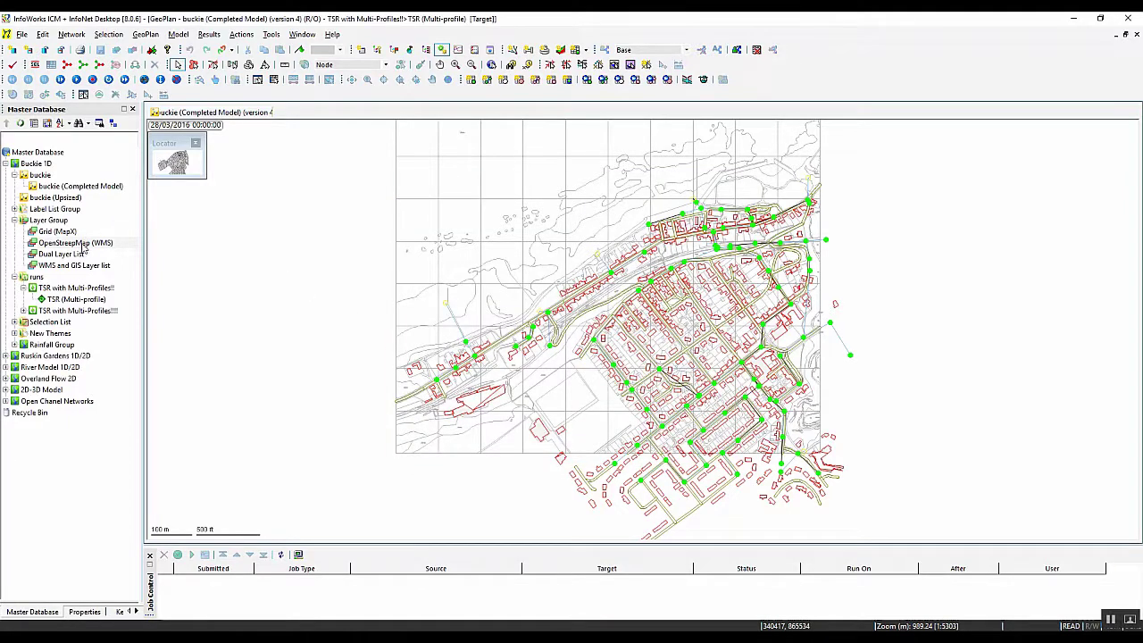
Load the OpenStreepMap (WMS) layer as the Buckie plan's background, and replace it with the WMS and GIS Layer list
drag(82, 245, 293, 260)
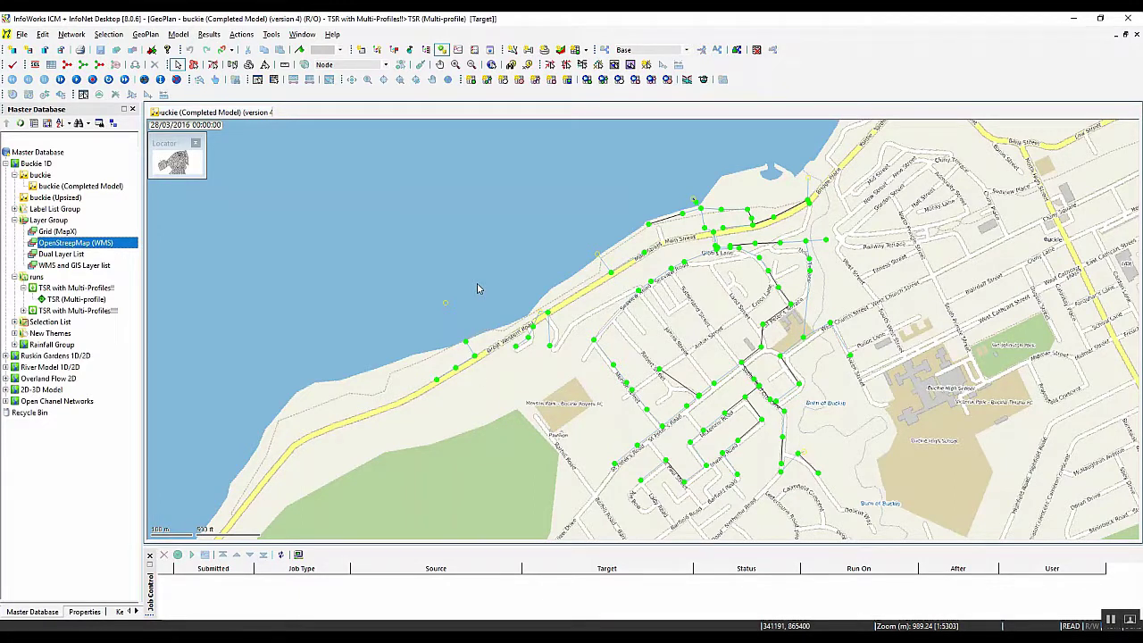
click(48, 268)
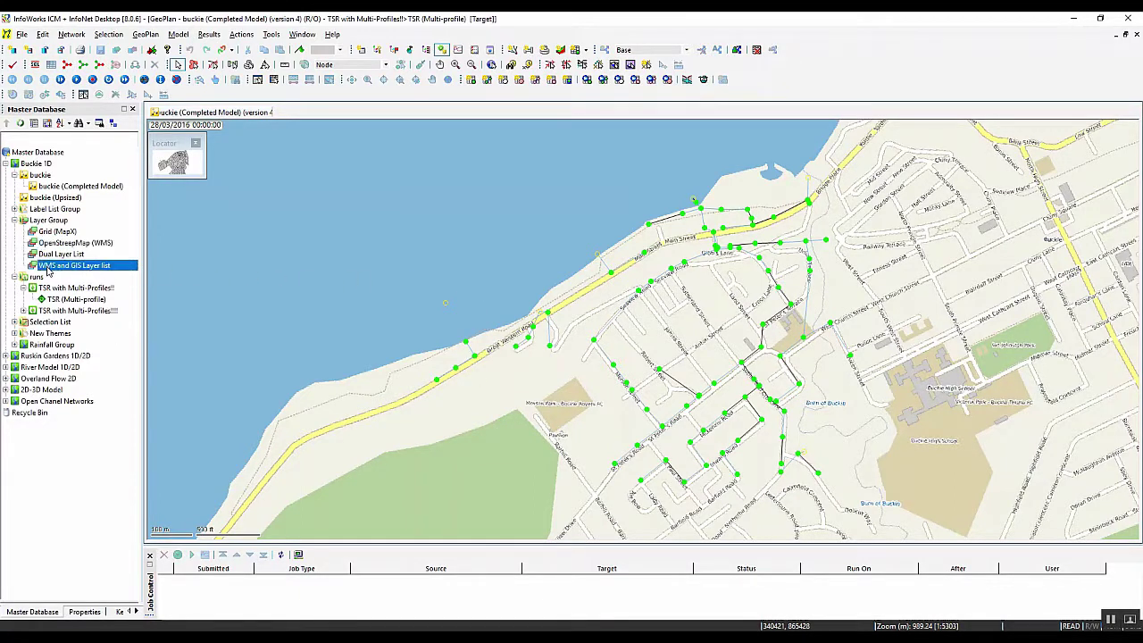
mouse_move(97, 271)
drag(80, 268, 327, 276)
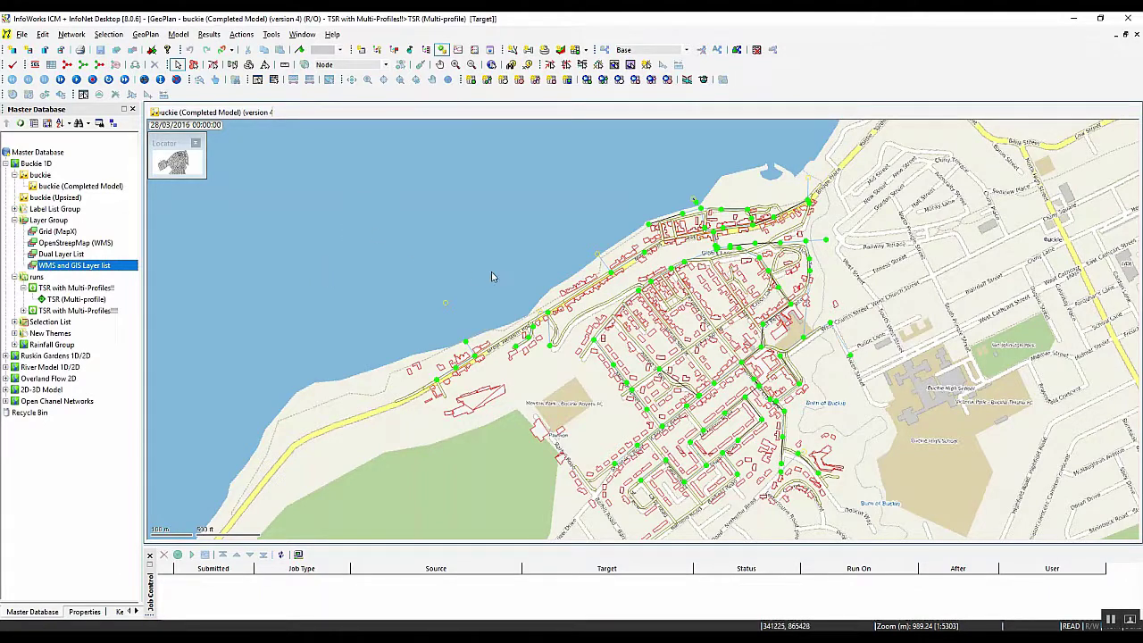
Show the maximum simulation results on the Buckie network and close its plan
click(160, 79)
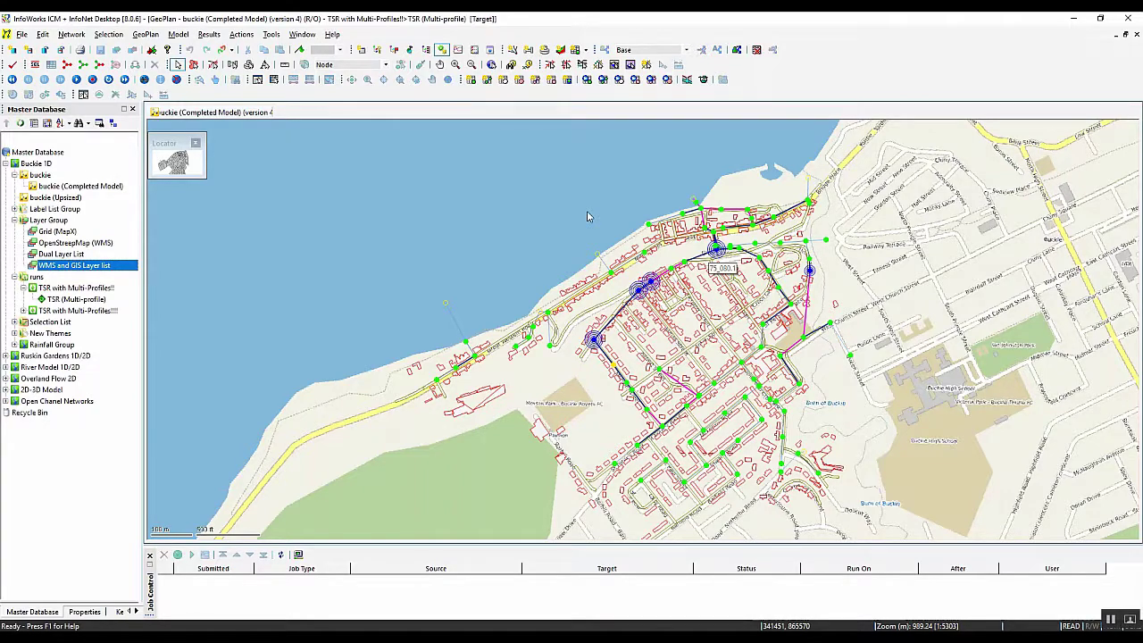
click(1137, 34)
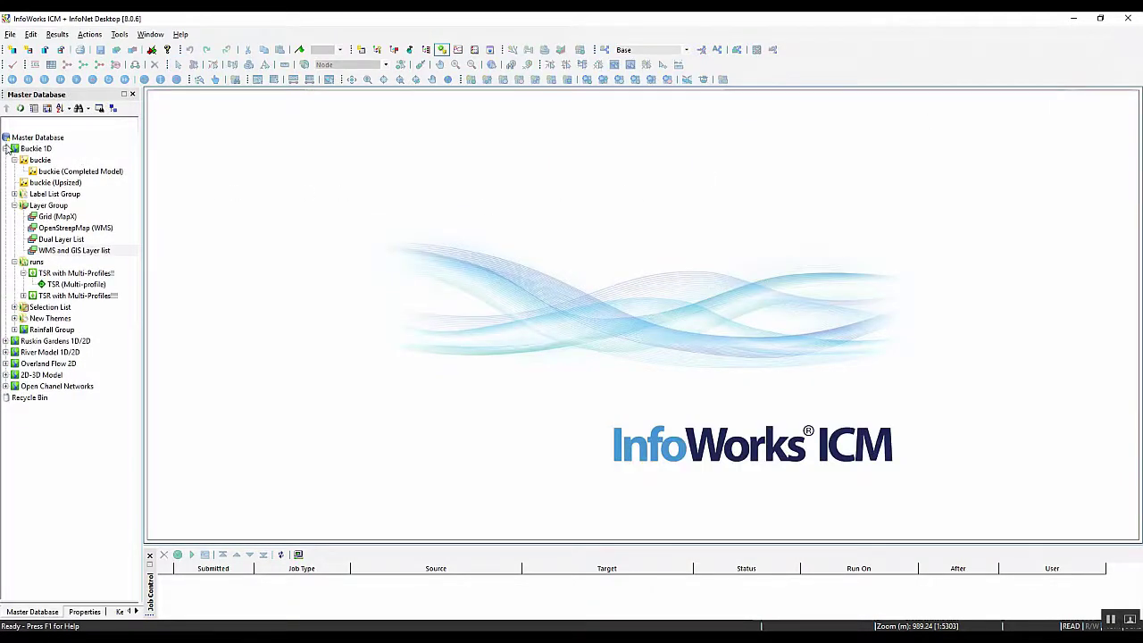
Open simulation M15-15 from the Ruskin Gardens 1D/2D run group and maximize its plan
click(5, 148)
click(6, 160)
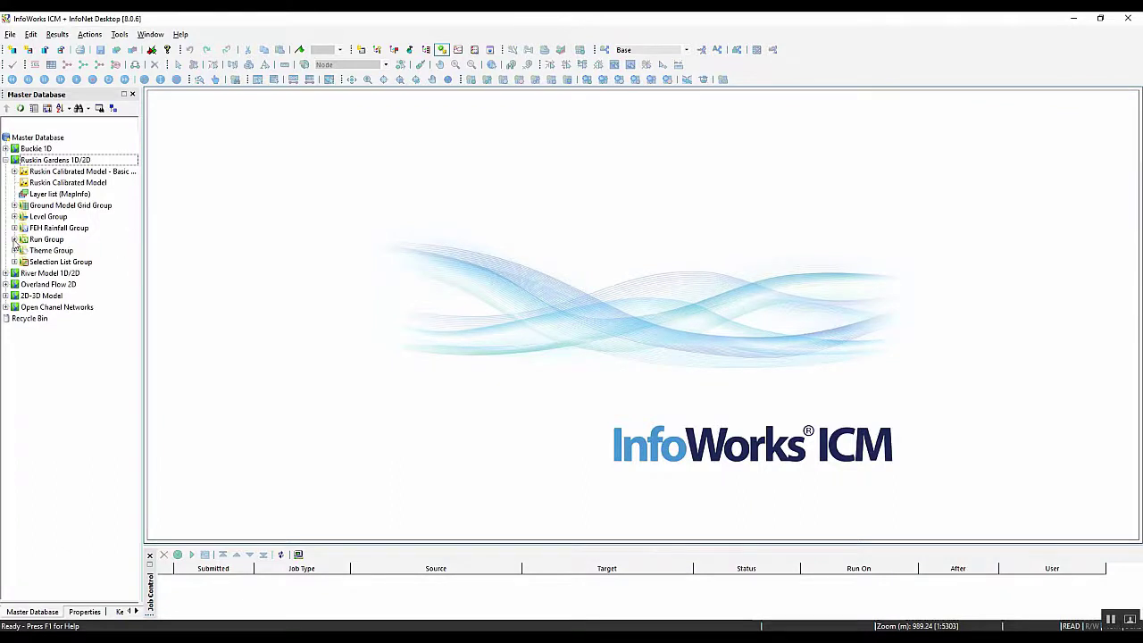
click(13, 240)
click(24, 261)
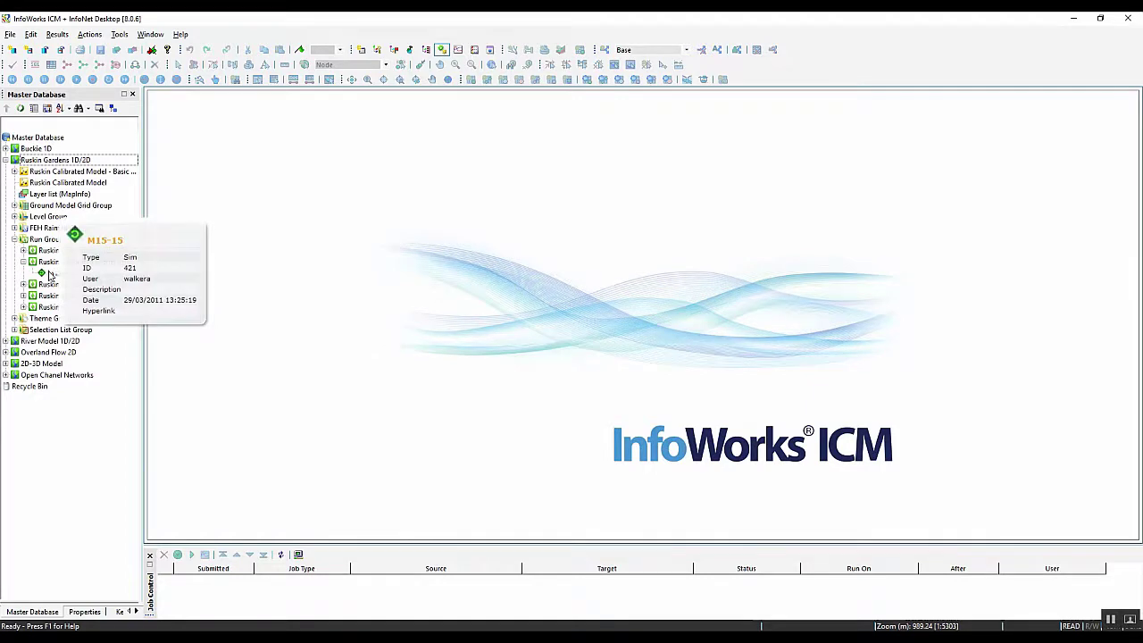
double_click(50, 274)
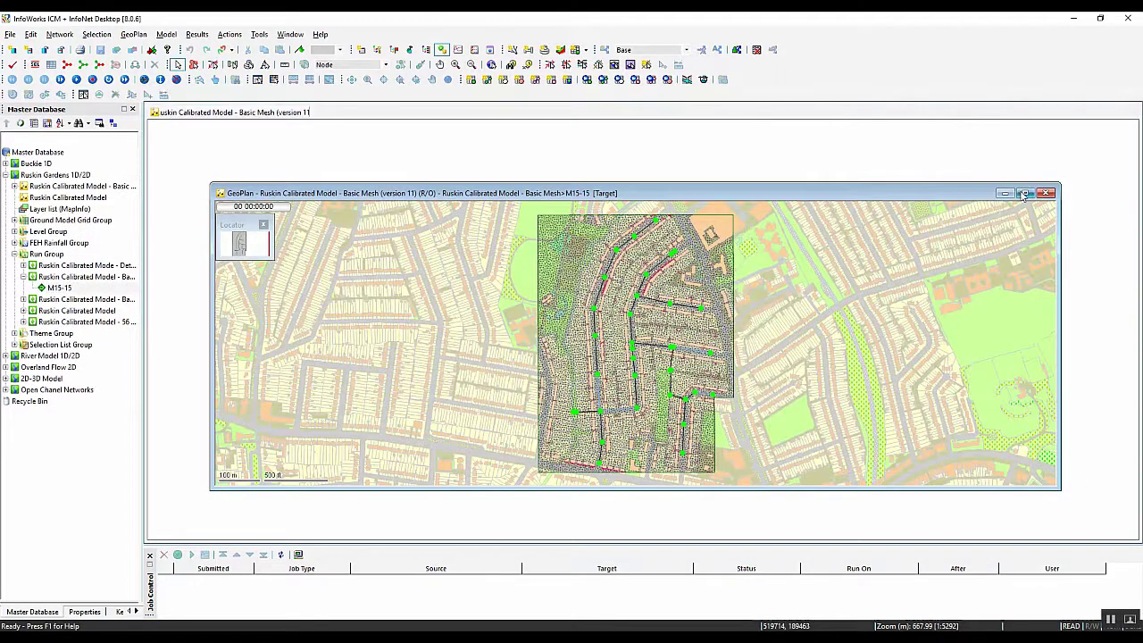
click(1025, 193)
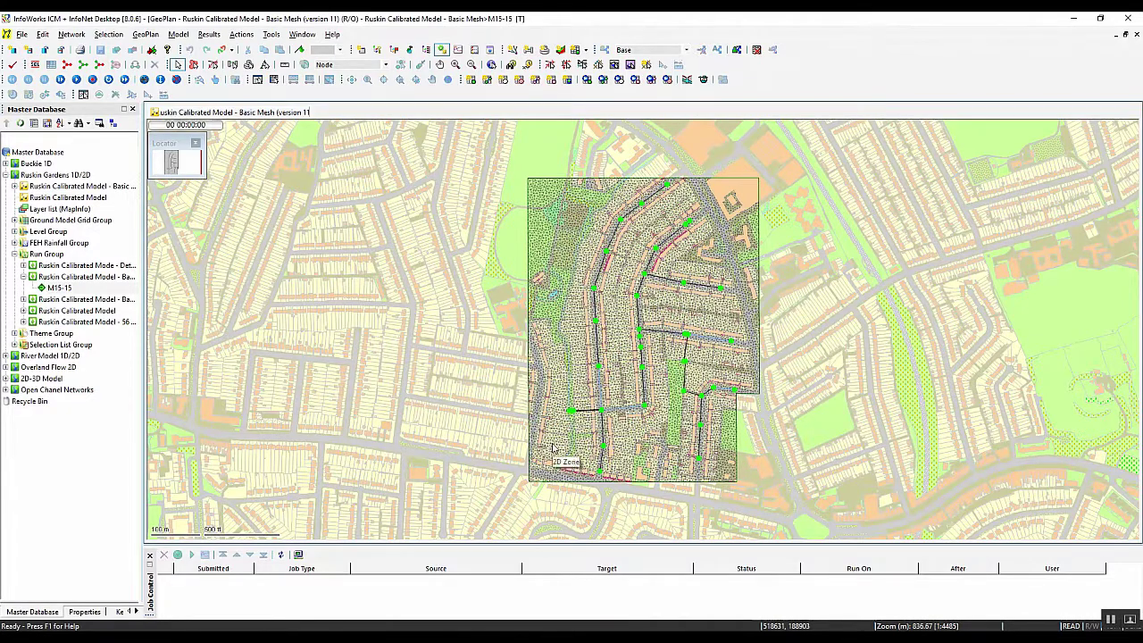
Switch the 2D zone layer's display off and back on to compare the plan with and without the mesh
right_click(460, 273)
click(486, 431)
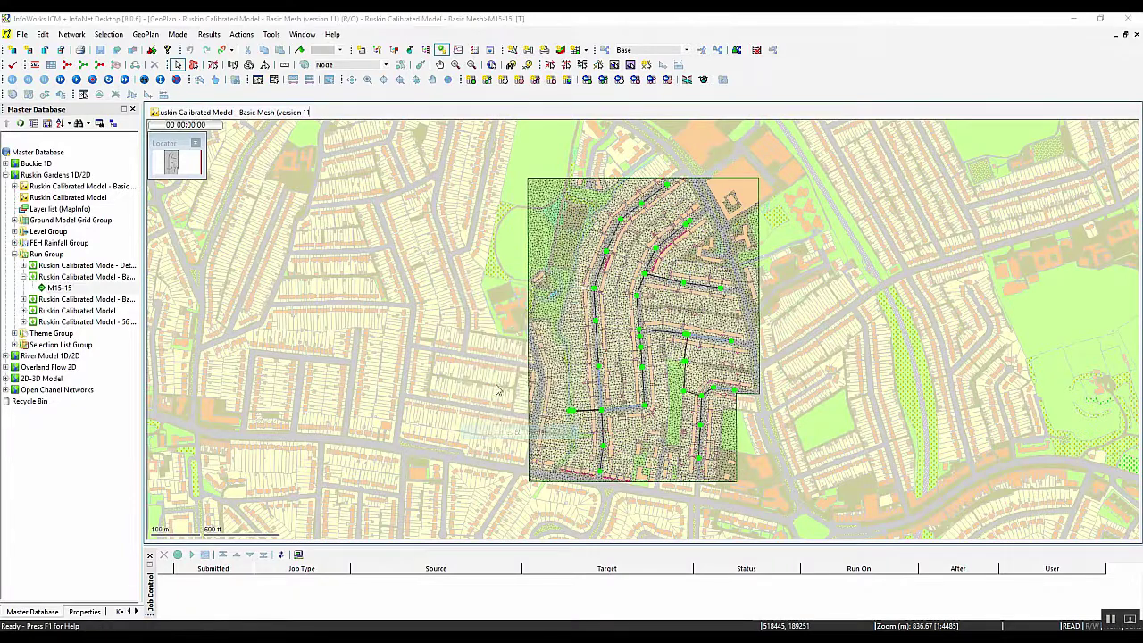
click(566, 211)
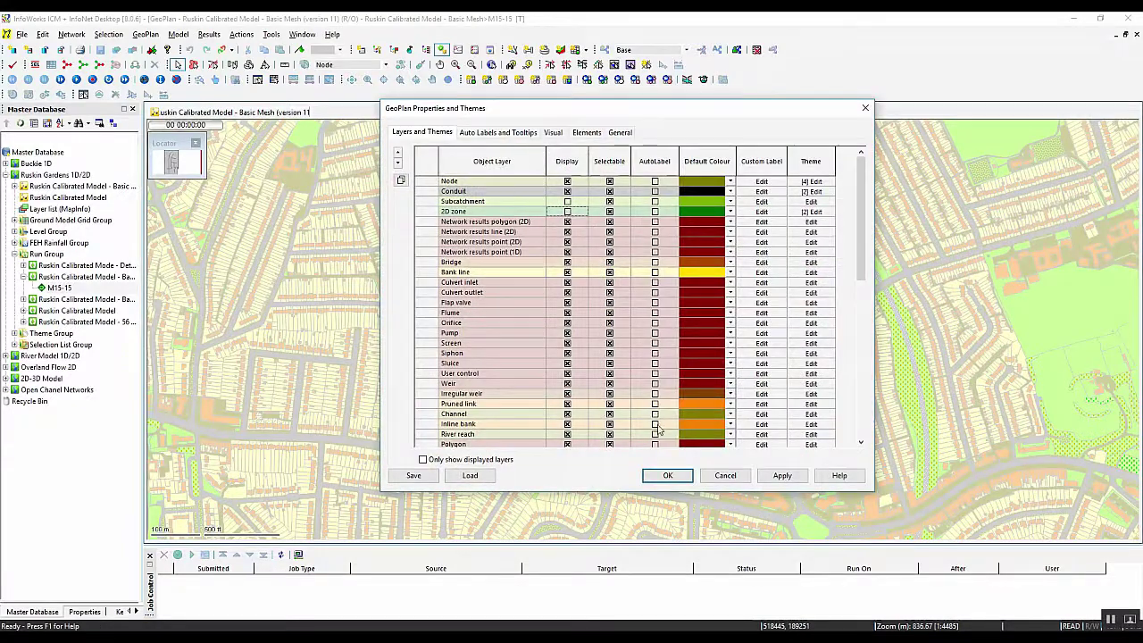
click(667, 475)
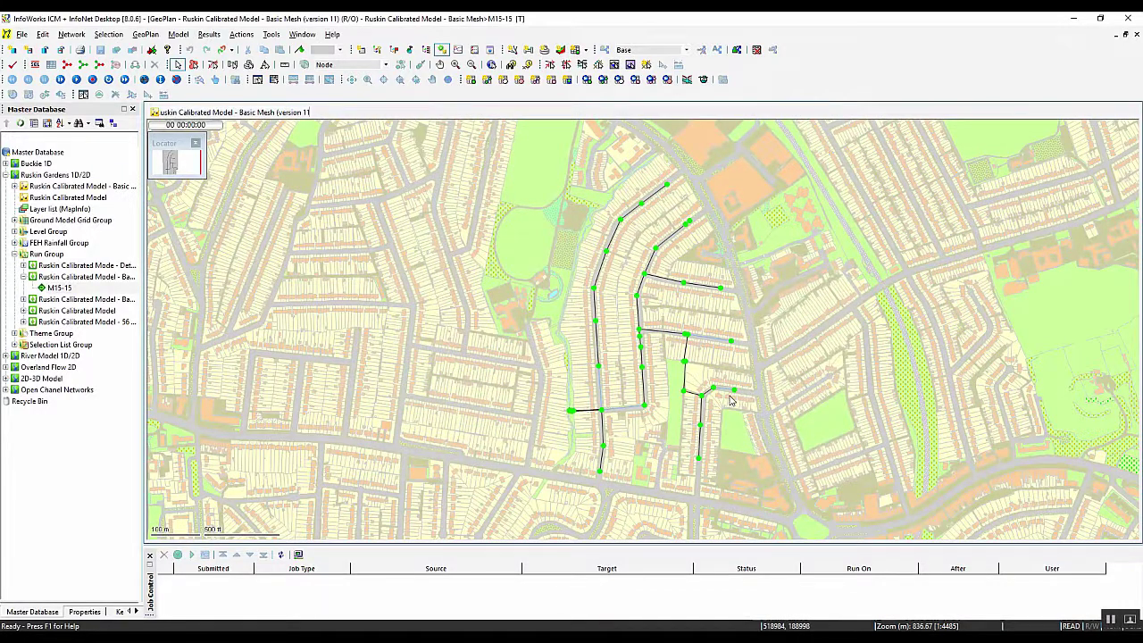
right_click(489, 332)
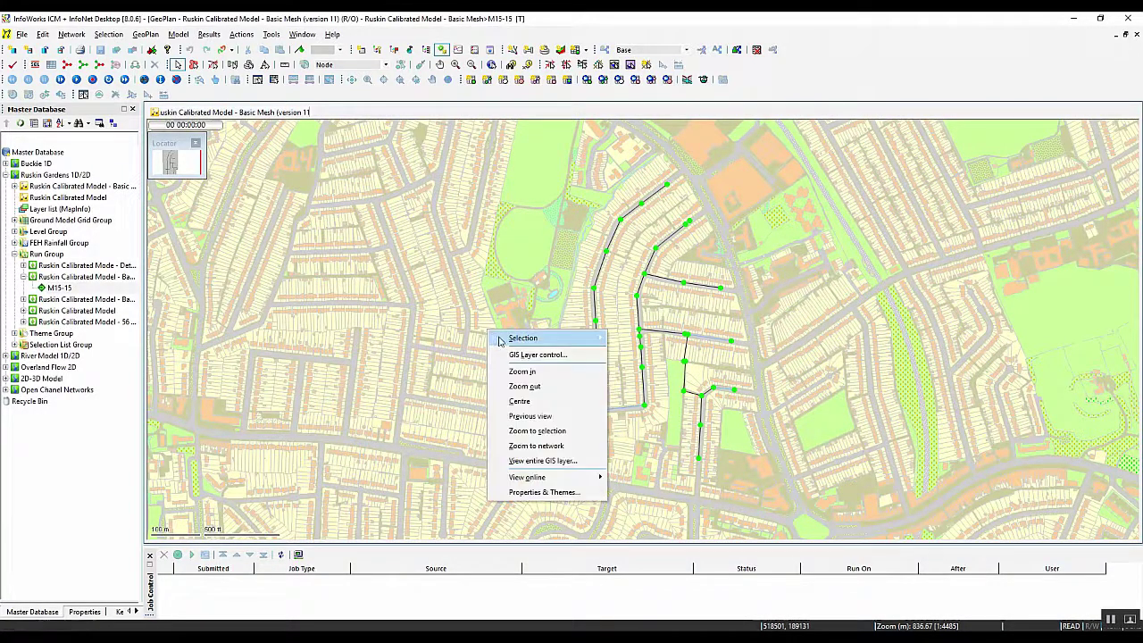
click(541, 492)
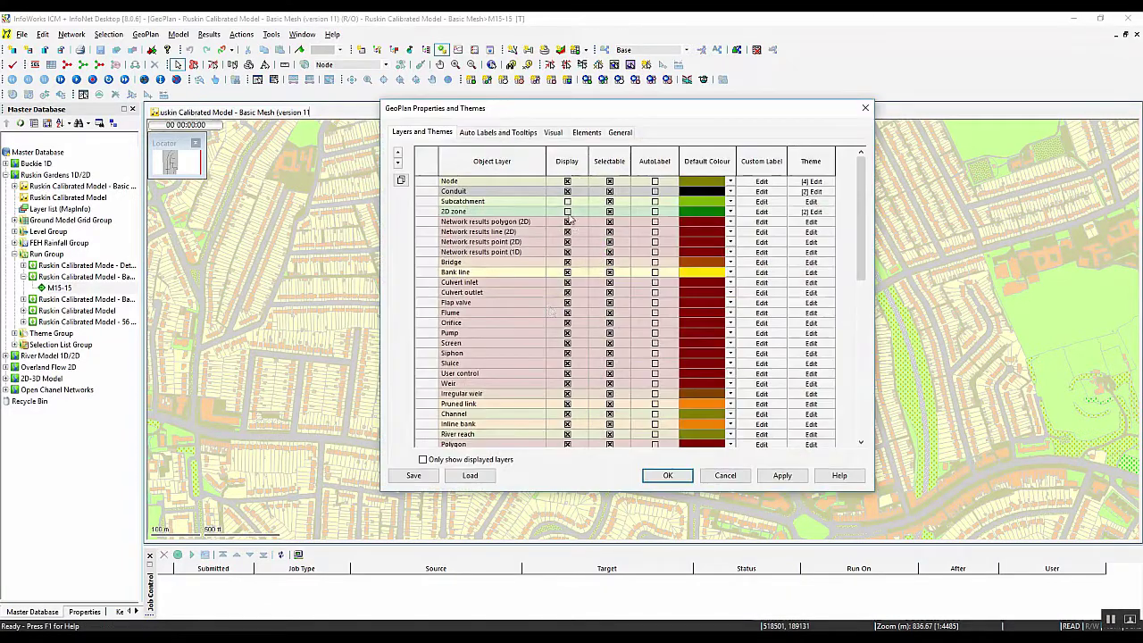
click(567, 211)
click(666, 475)
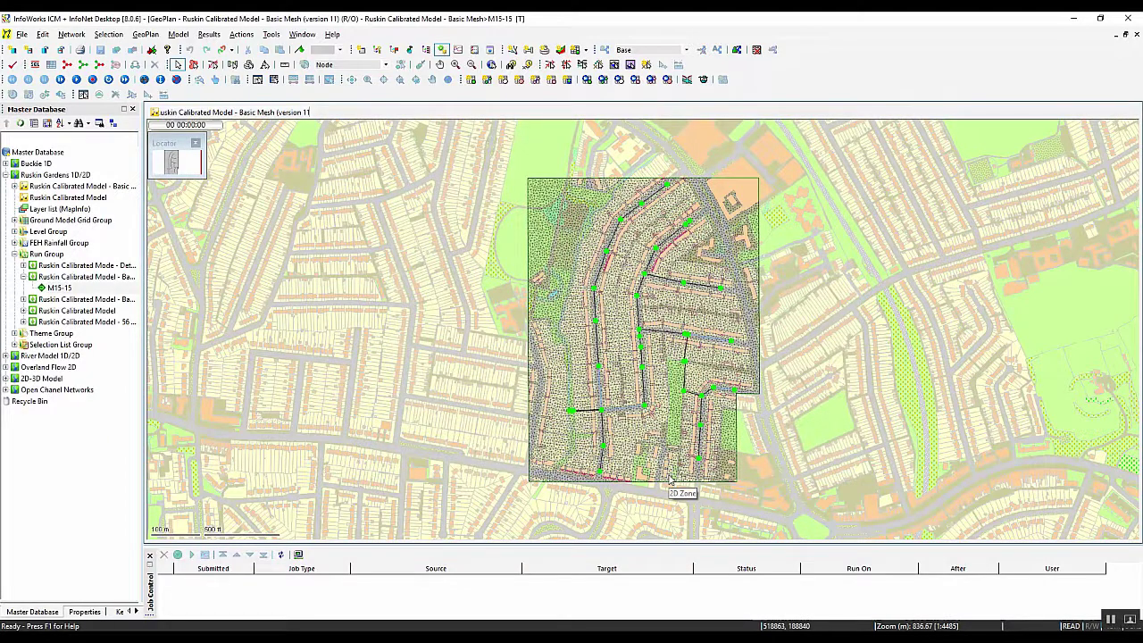
Hide the 2D zone layer and show the maximum simulation results on the Ruskin pipe network
right_click(490, 321)
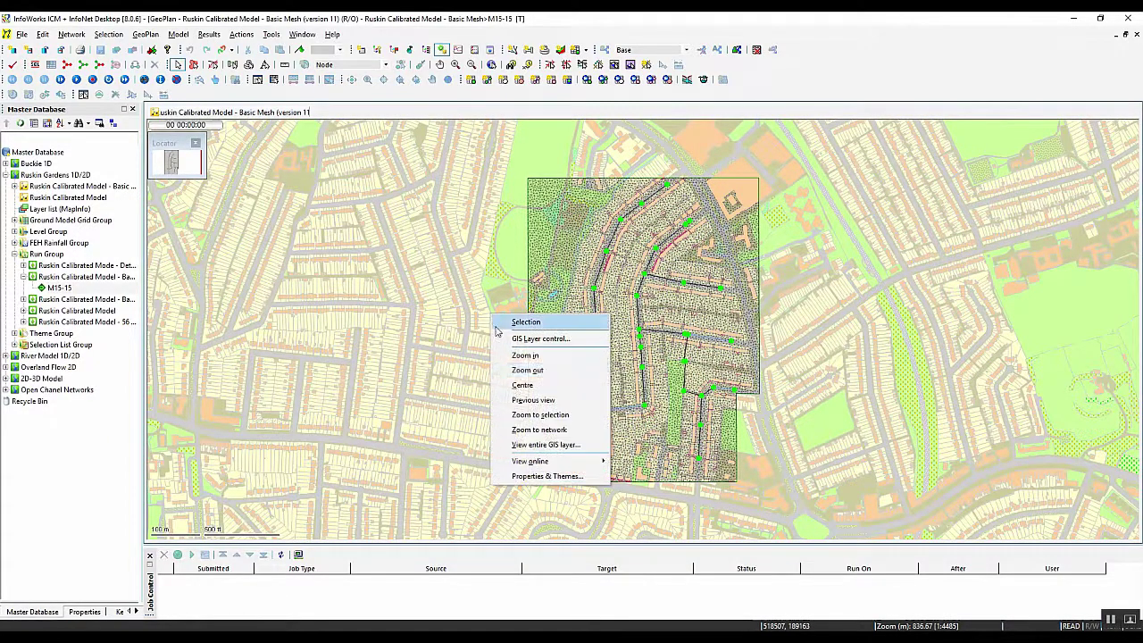
click(547, 476)
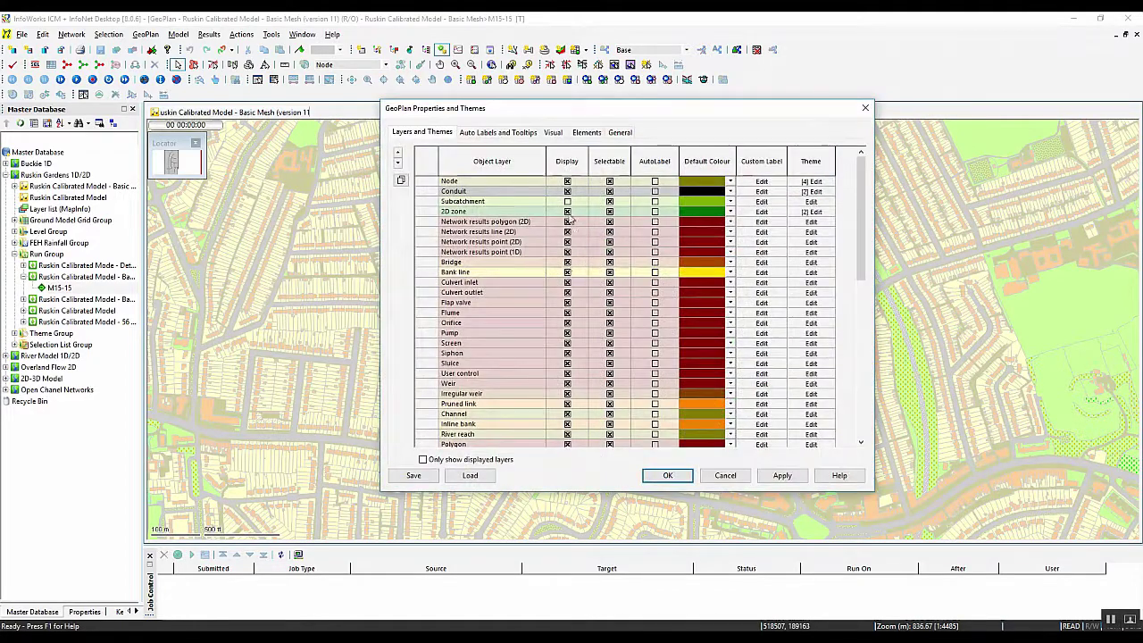
click(567, 212)
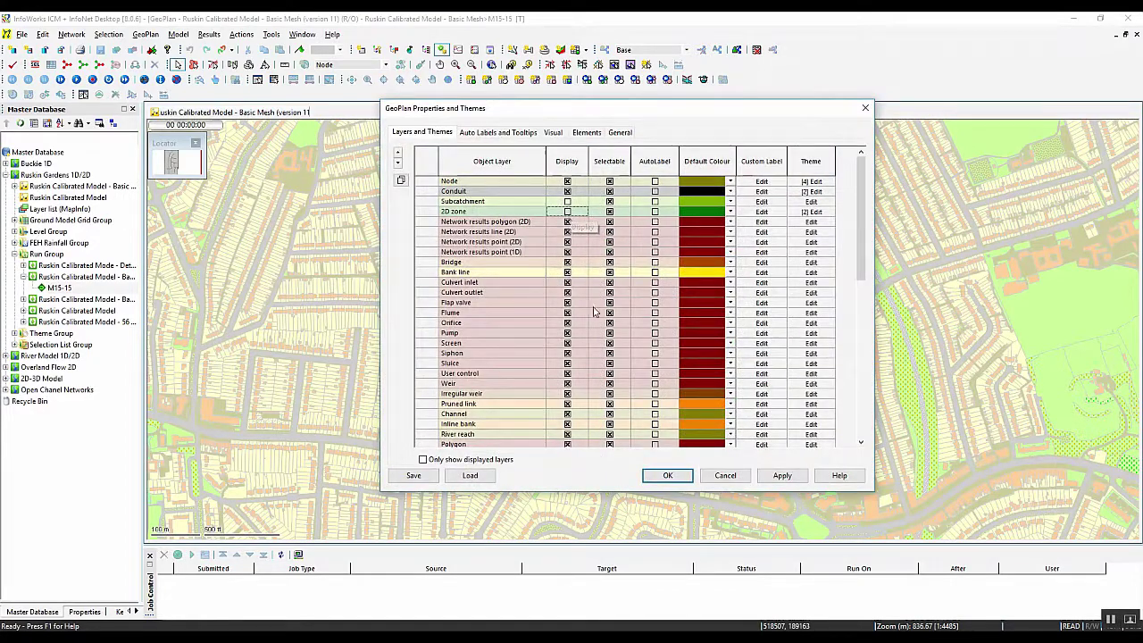
click(667, 475)
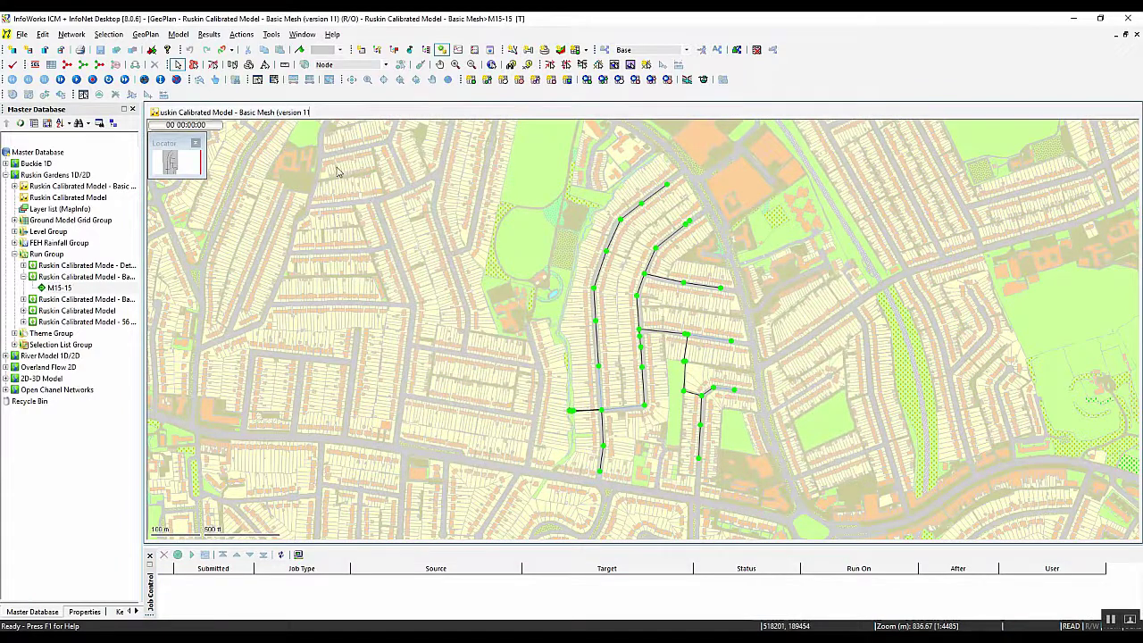
click(161, 82)
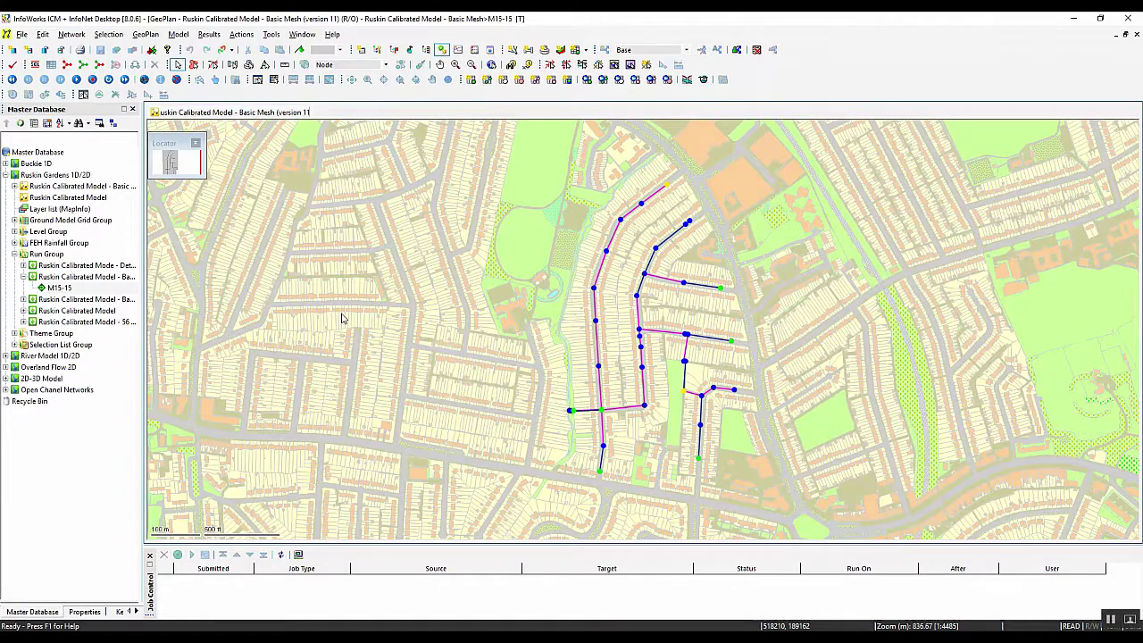
Turn the 2D zone layer's display back on to show the flood results on the mesh
right_click(433, 261)
click(515, 429)
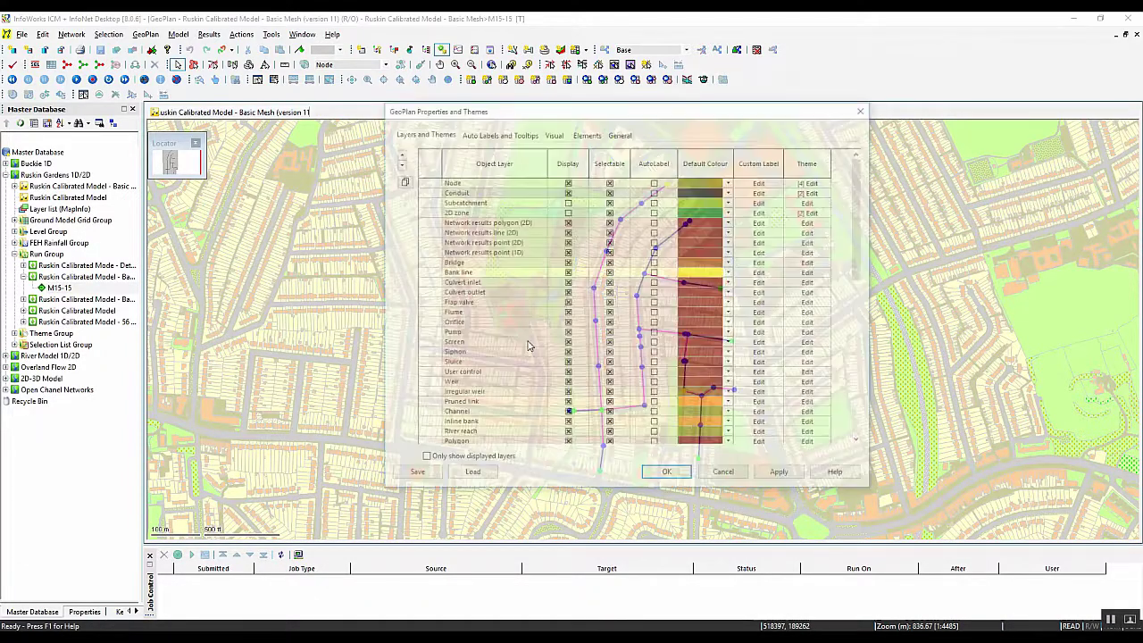
click(567, 212)
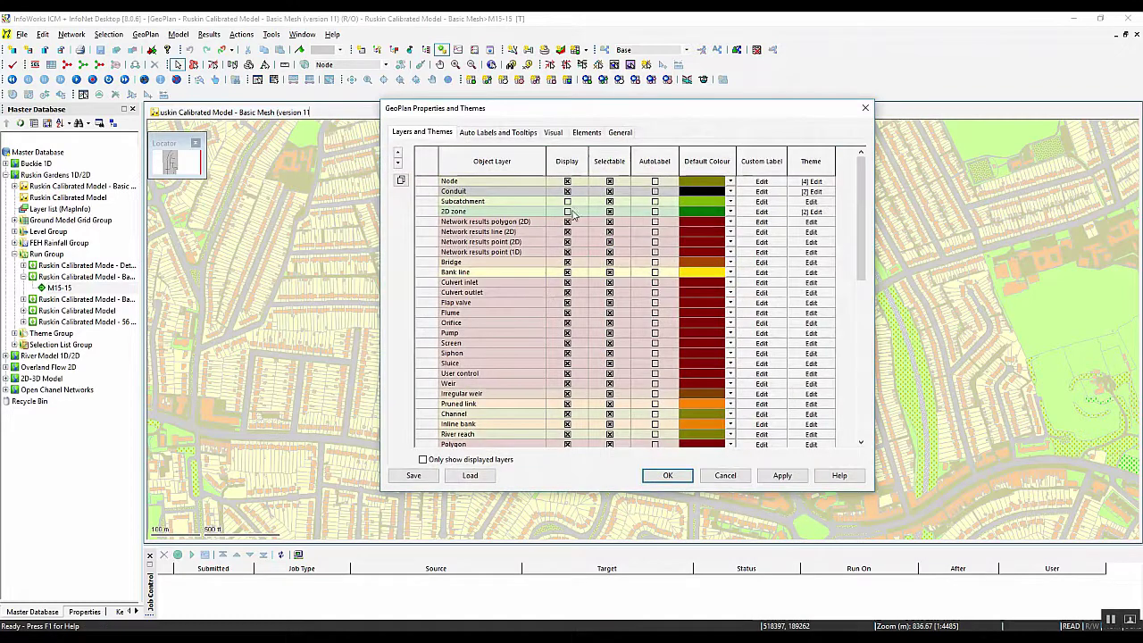
click(667, 475)
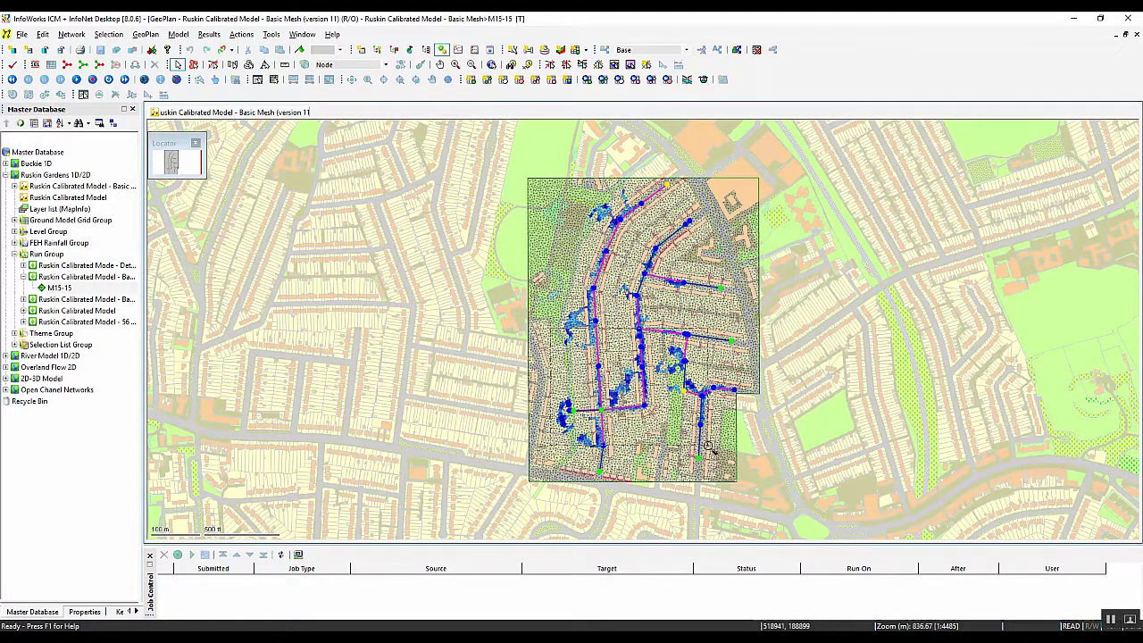
Replay the flooding from the start, pause it at 01:01:40, and inspect the flooded mesh elements between the buildings before returning to the full network
drag(555, 331, 709, 451)
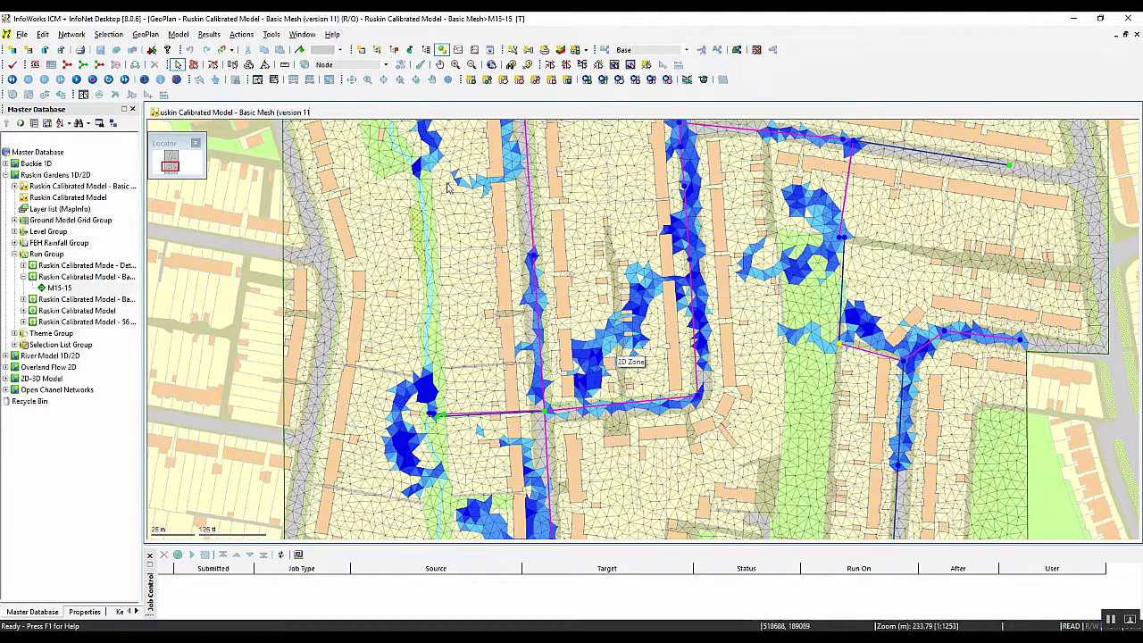
click(14, 81)
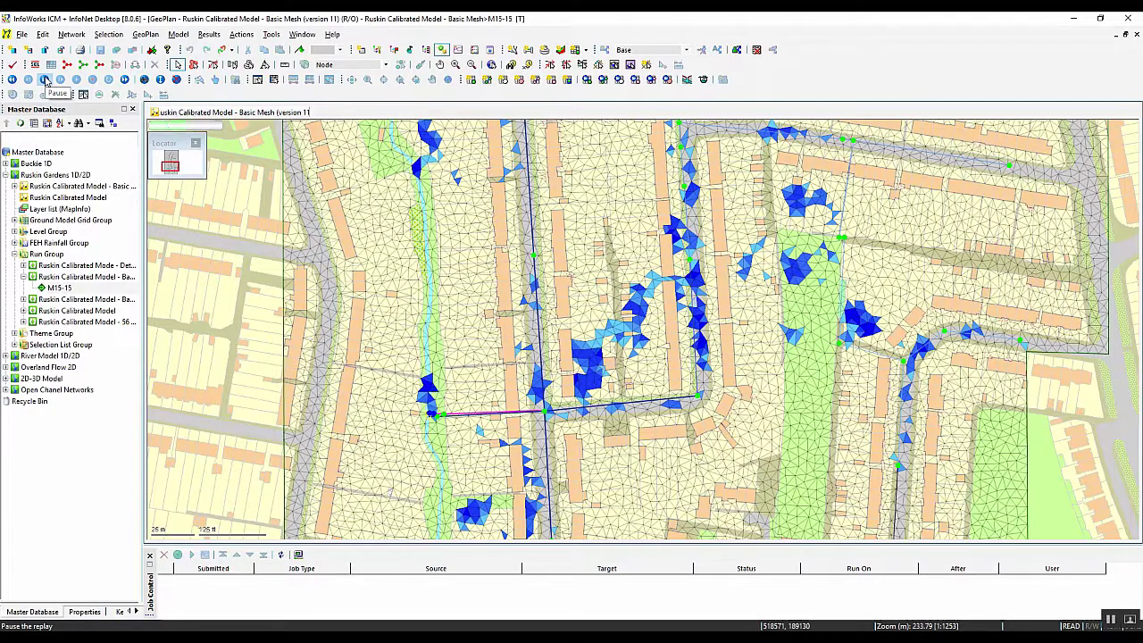
click(46, 81)
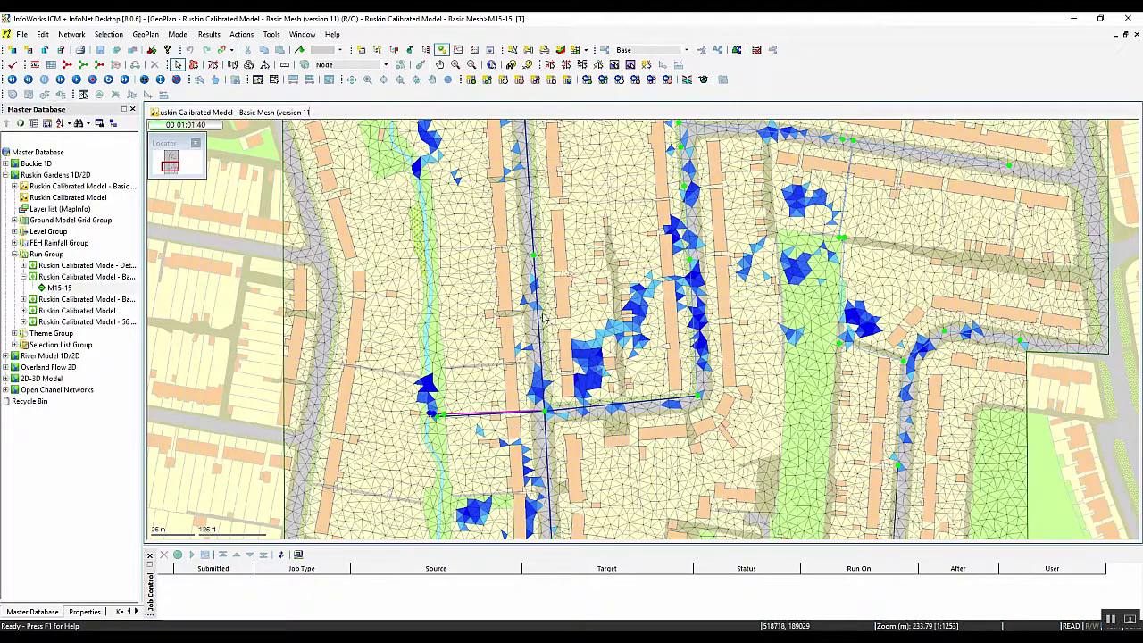
drag(501, 295, 666, 430)
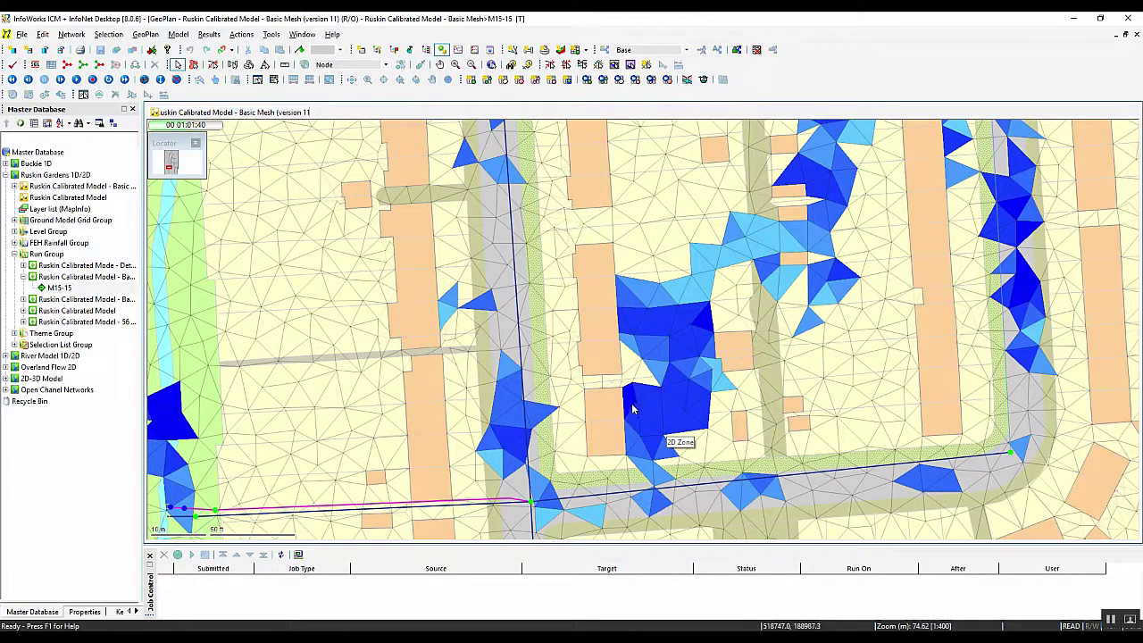
right_click(631, 291)
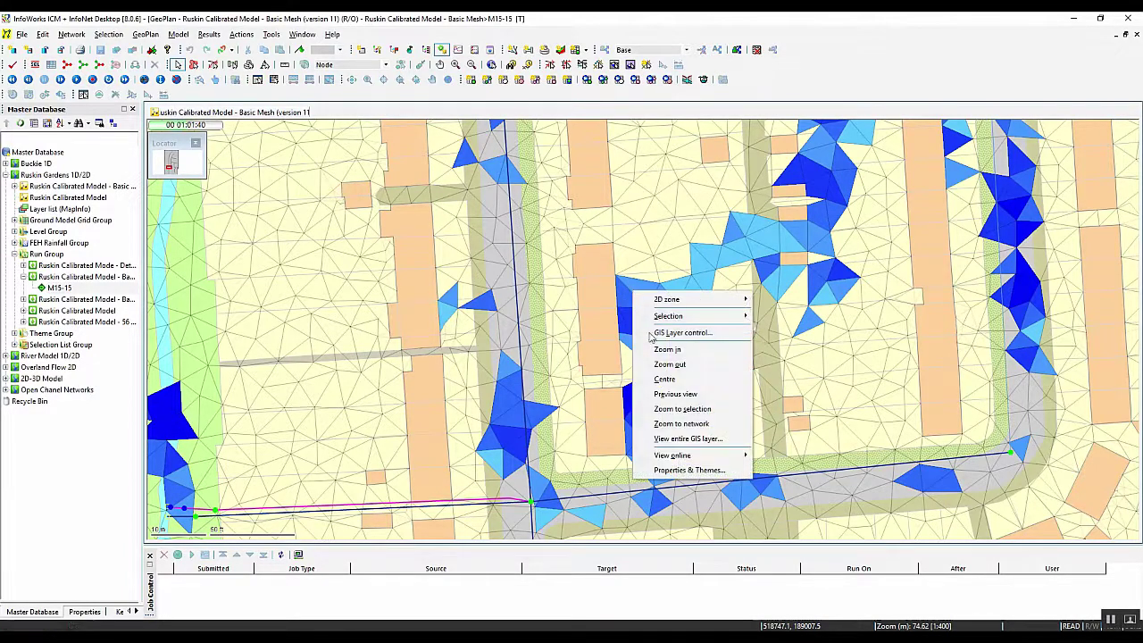
click(682, 423)
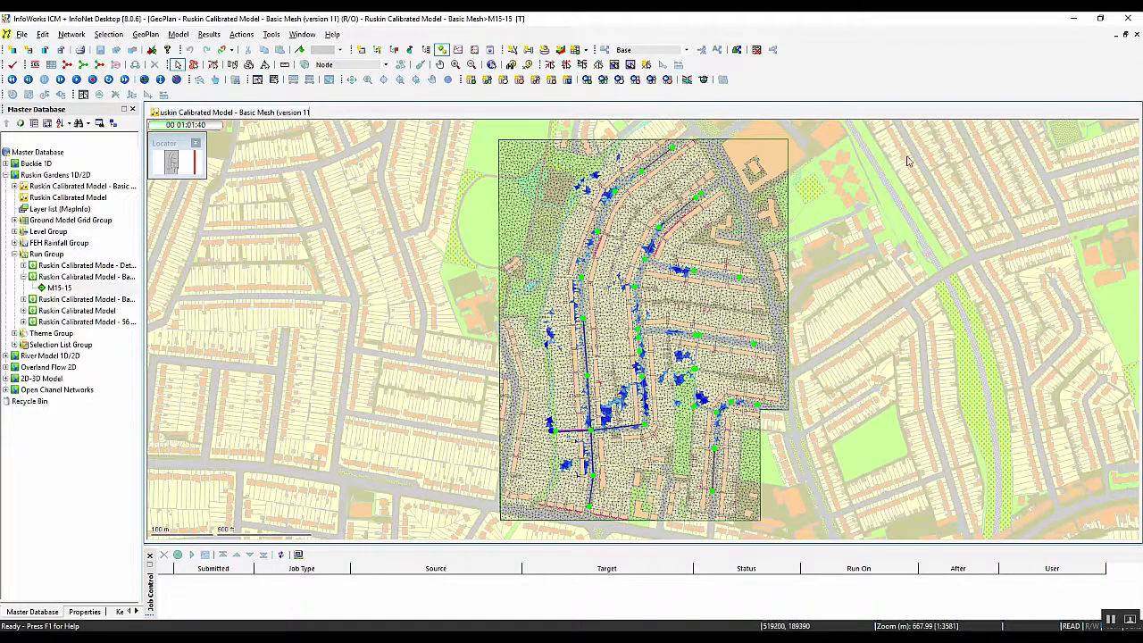
Close the M15-15 plan and collapse the Ruskin Gardens 1D/2D group in the database tree
click(1136, 34)
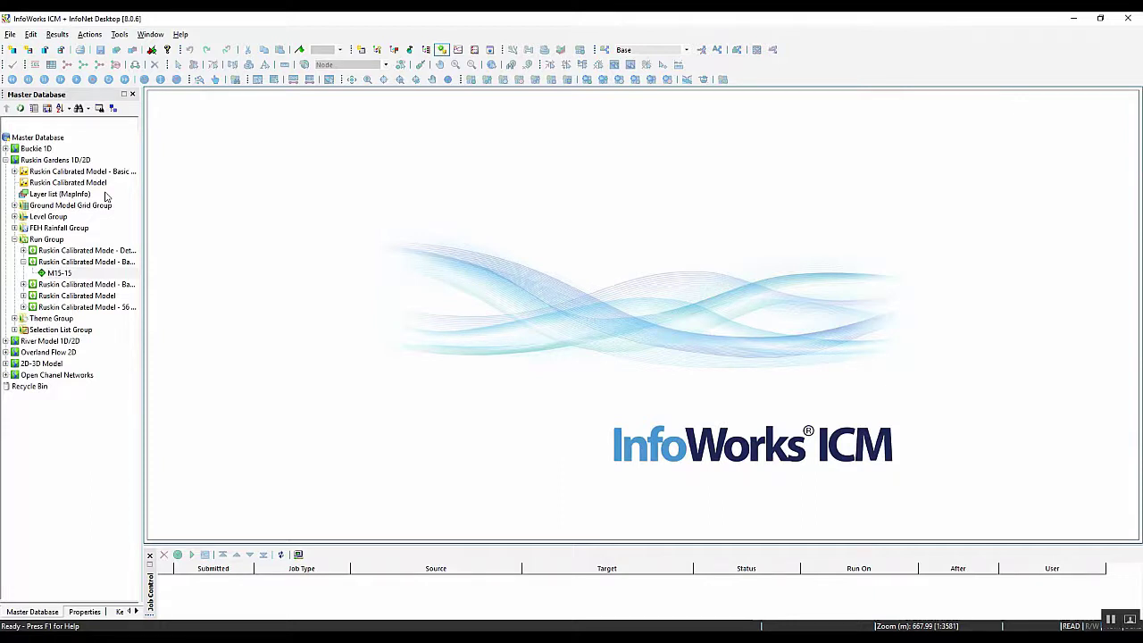
click(5, 159)
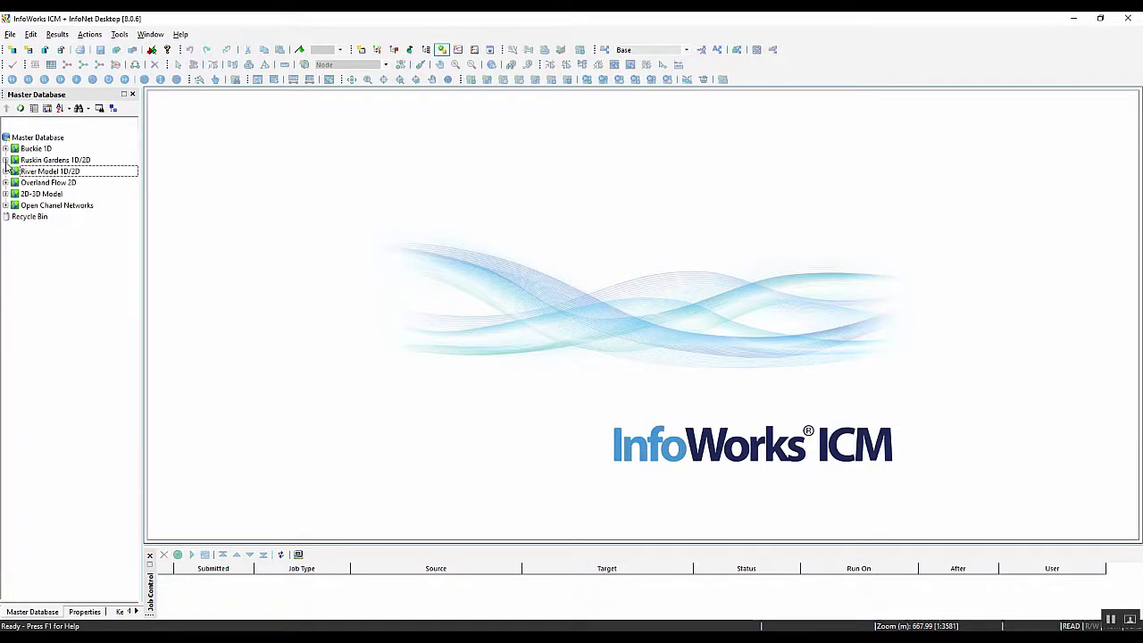
Open the DWF results of the River Network run in the River Model 1D/2D group and maximize the plan
click(5, 171)
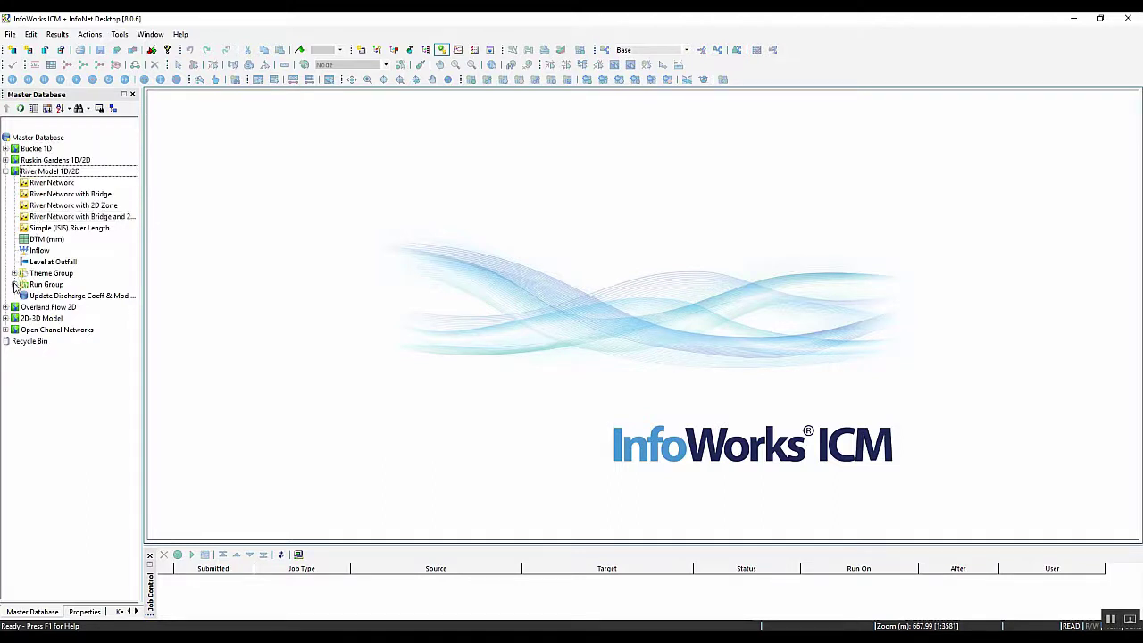
click(15, 284)
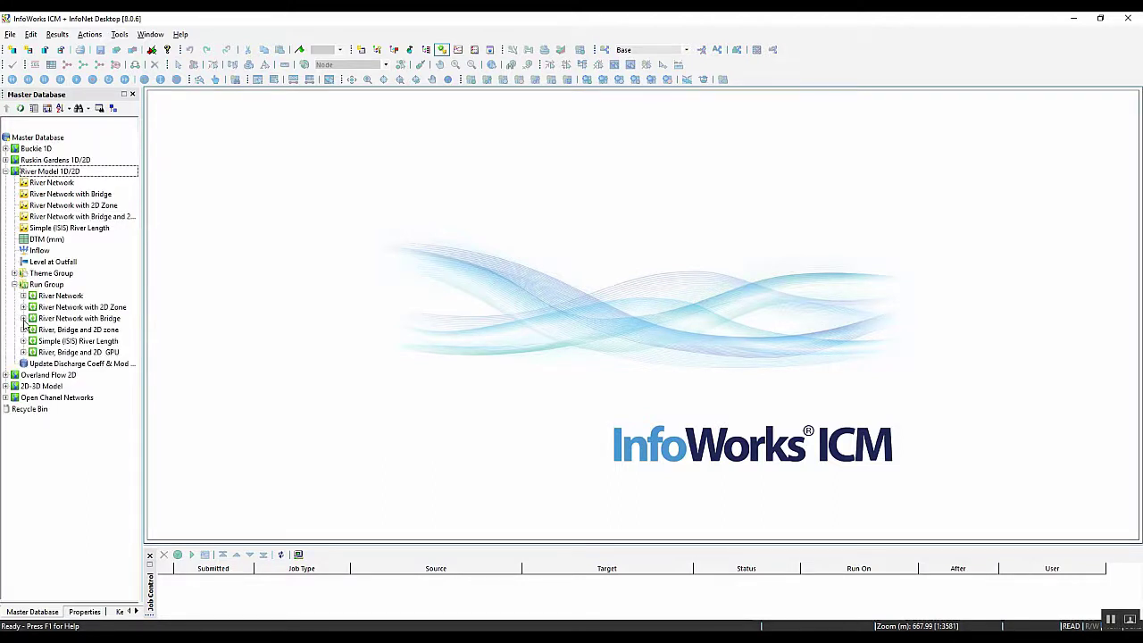
click(23, 296)
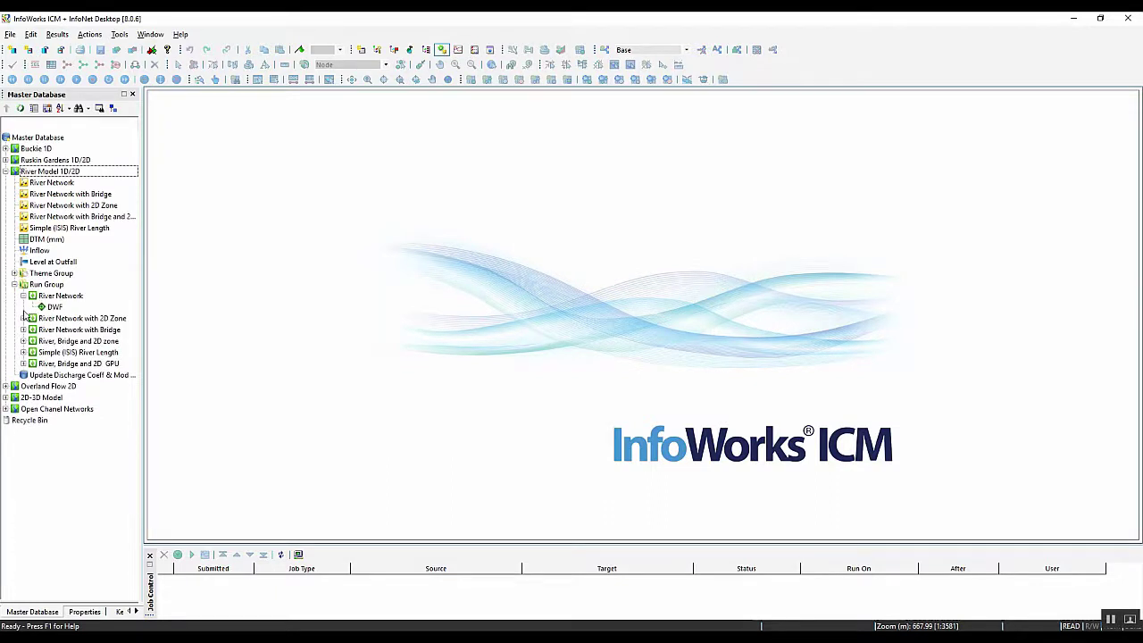
double_click(54, 308)
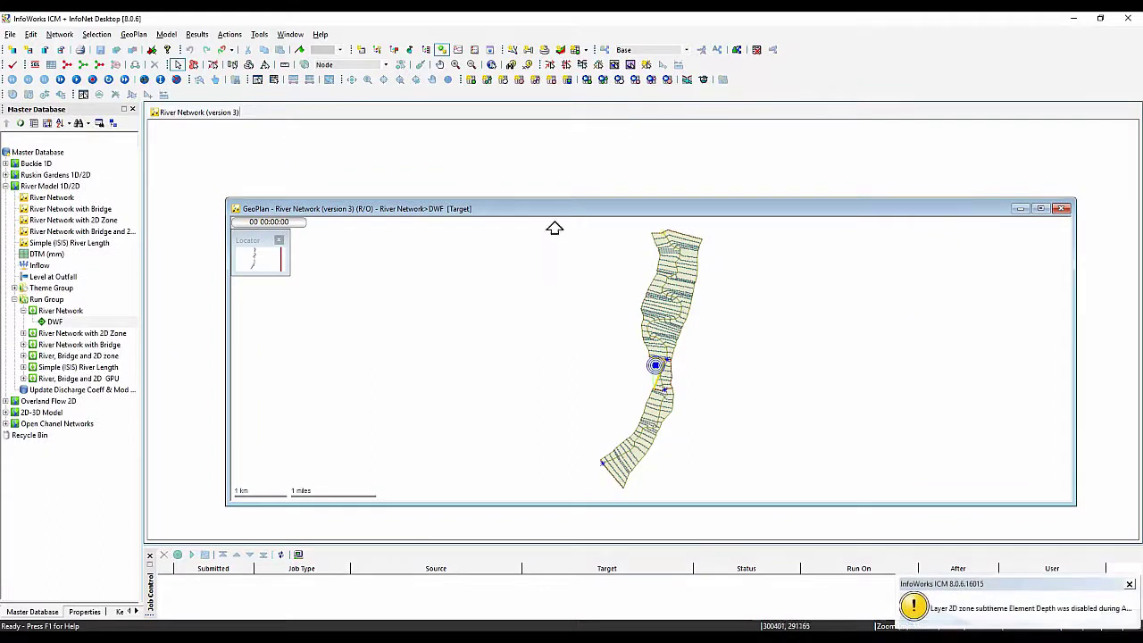
double_click(559, 212)
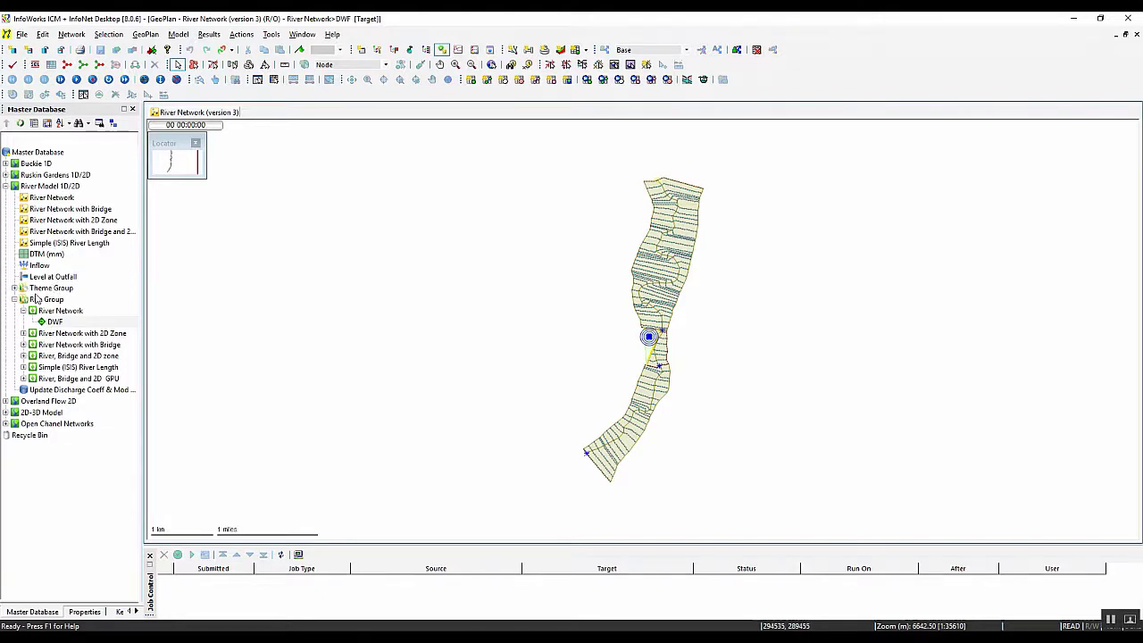
Open the section data of cross section line XS362 on the upper river reach
mouse_move(36, 299)
drag(598, 252, 694, 344)
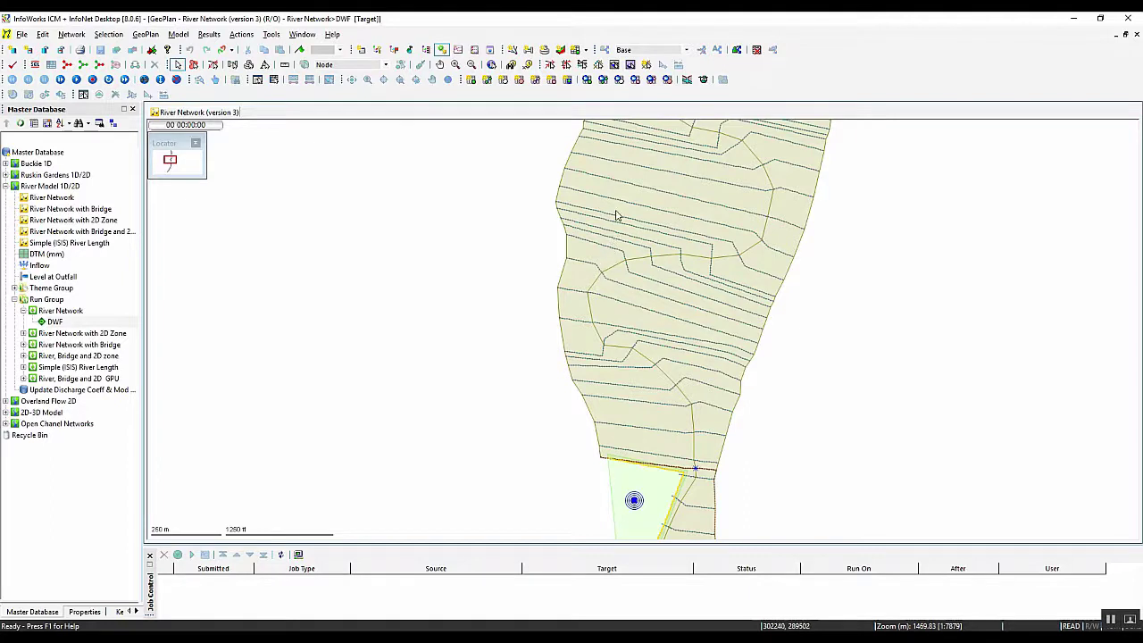
mouse_move(633, 140)
mouse_move(622, 229)
click(491, 65)
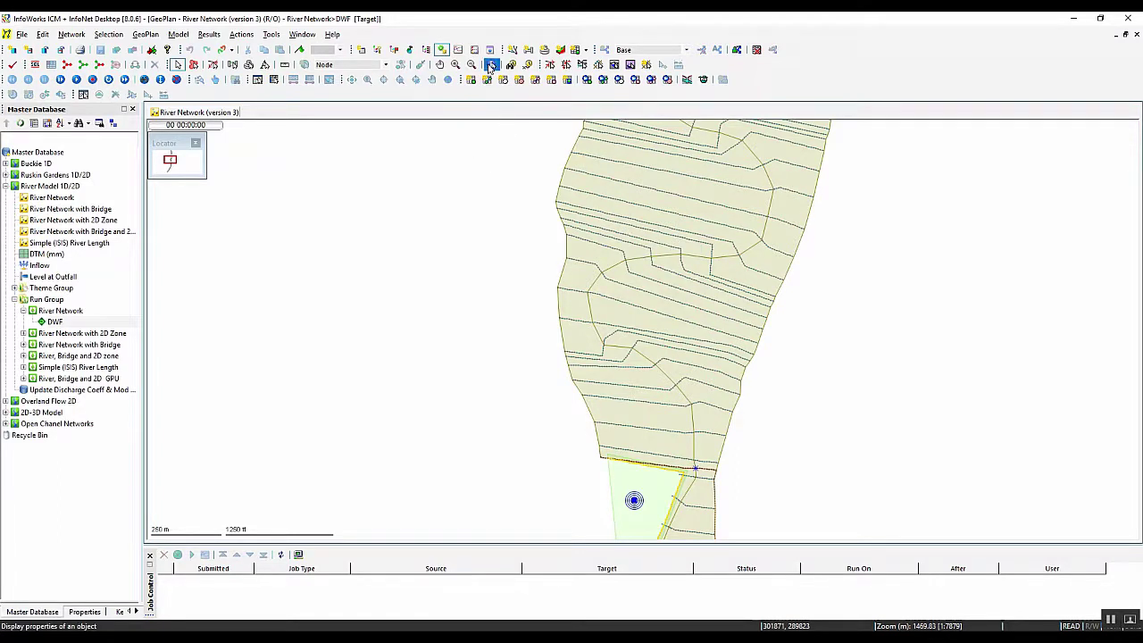
click(633, 191)
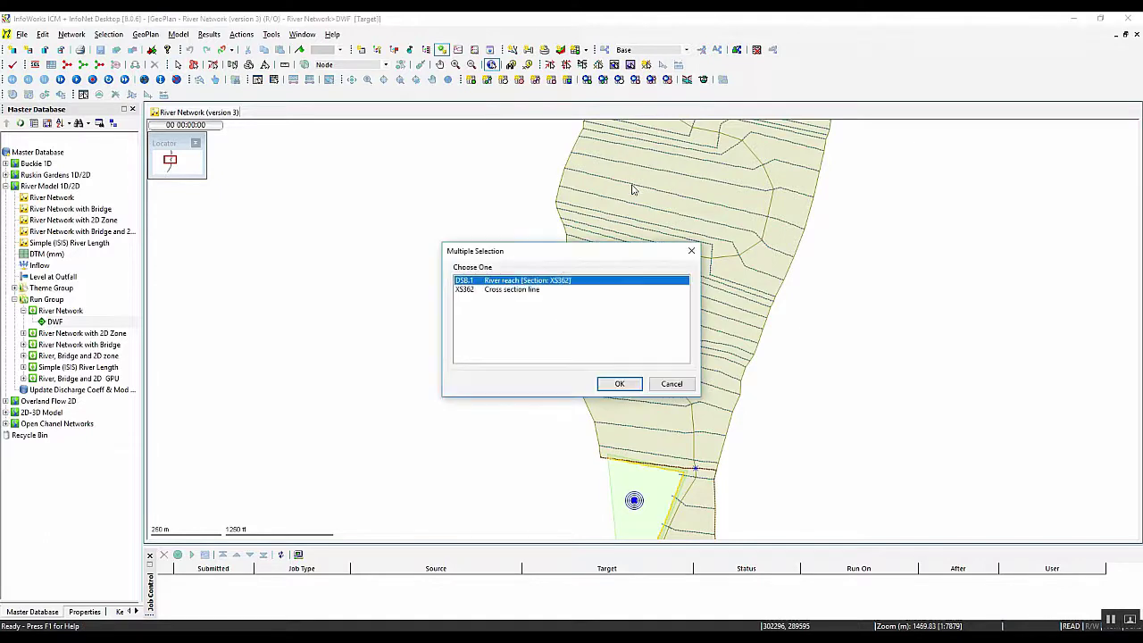
click(531, 290)
click(619, 383)
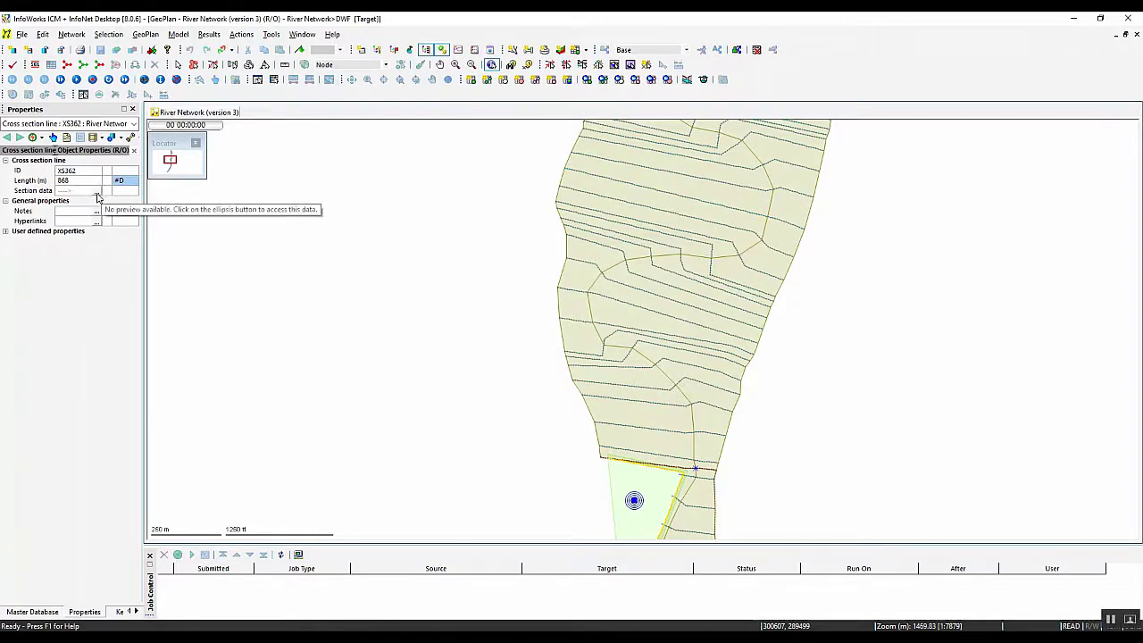
click(96, 192)
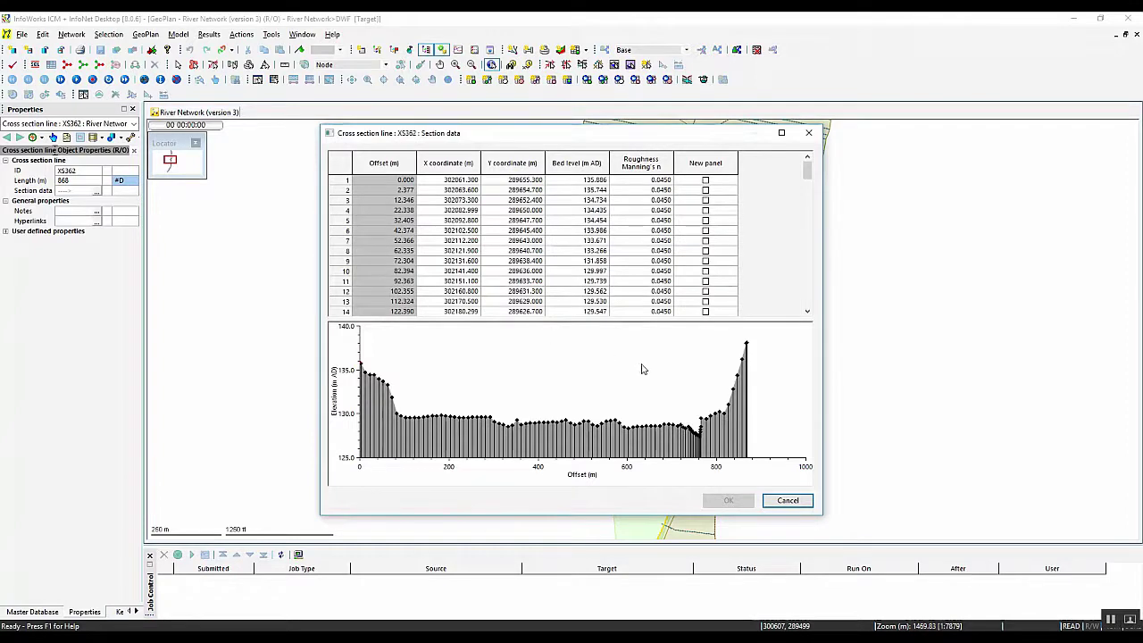
Step through the first survey points of XS362, examine the main channel around offsets 700 to 800 m, and close the section data
click(347, 182)
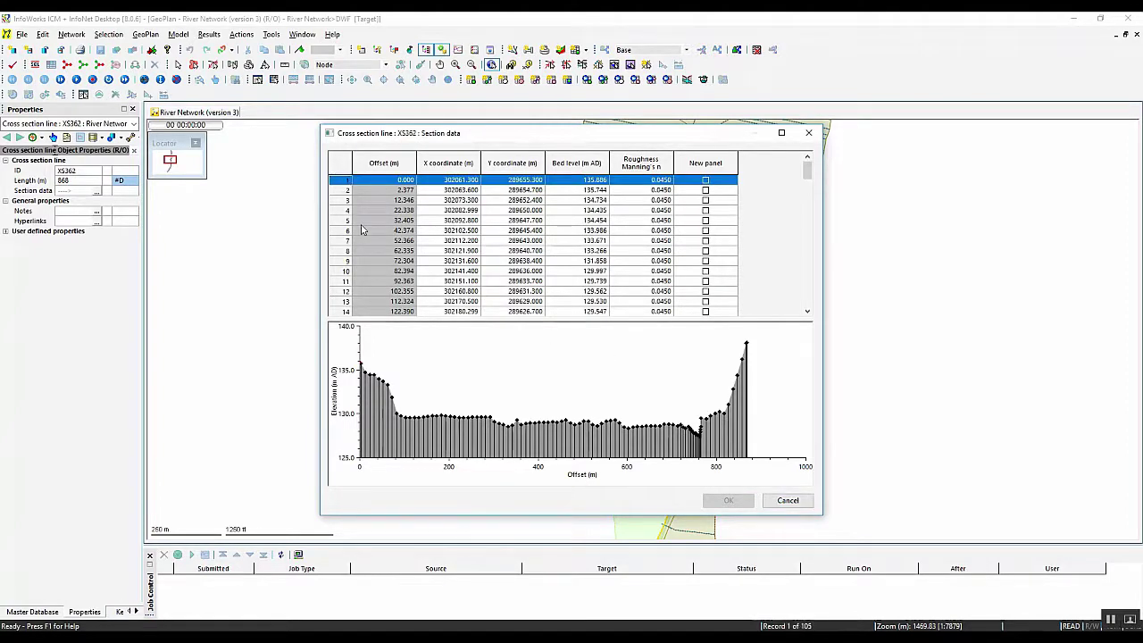
key(Down)
key(Down)
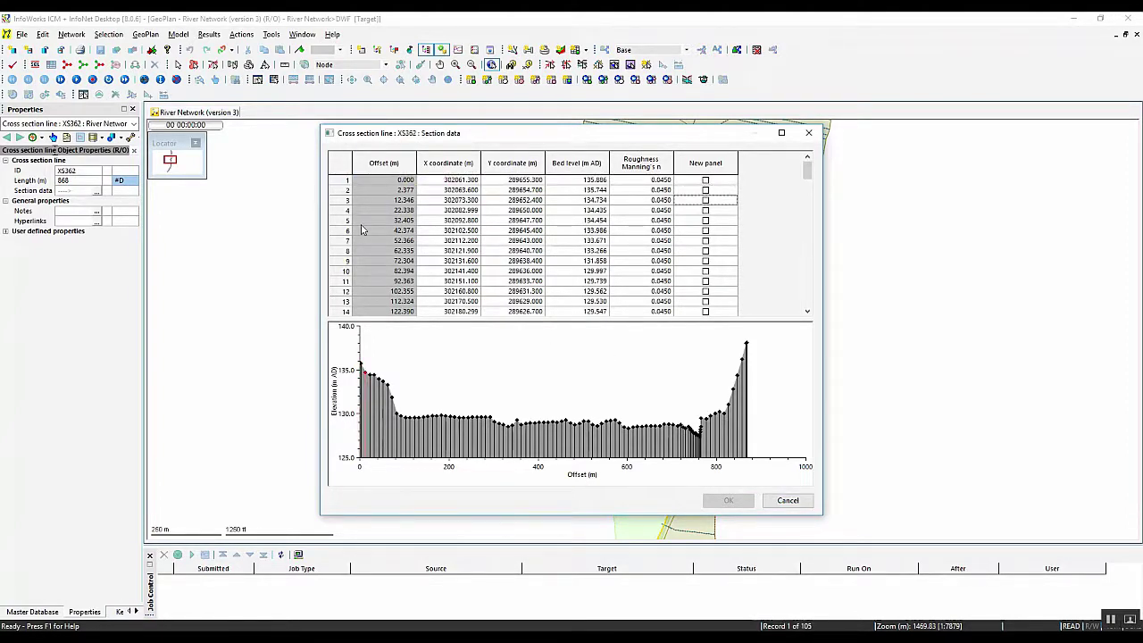
click(347, 210)
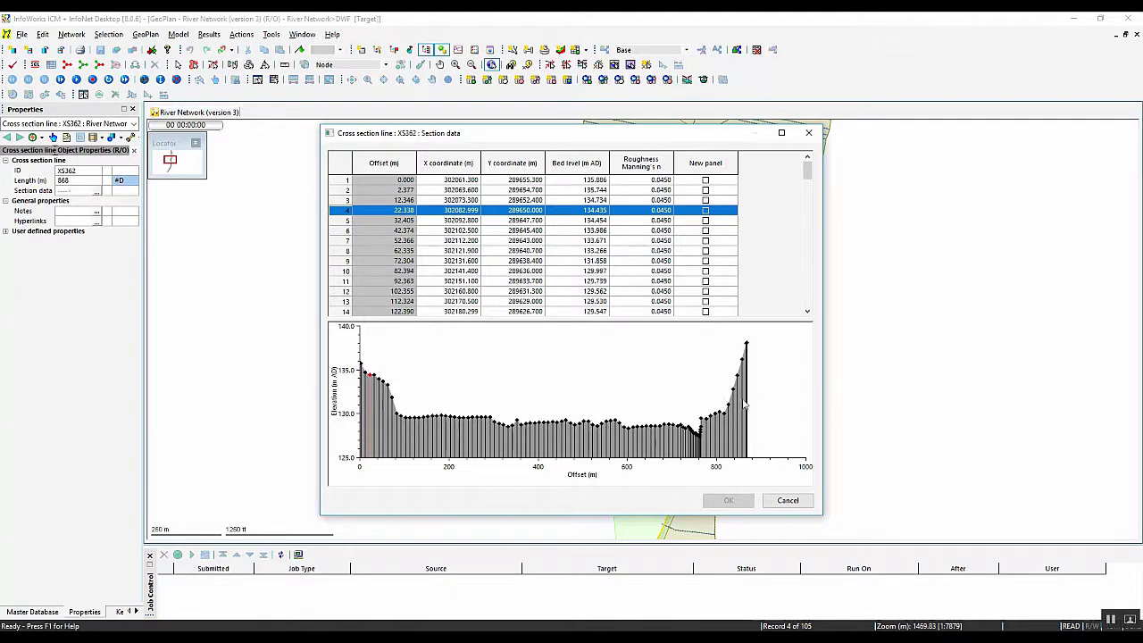
click(347, 231)
click(347, 250)
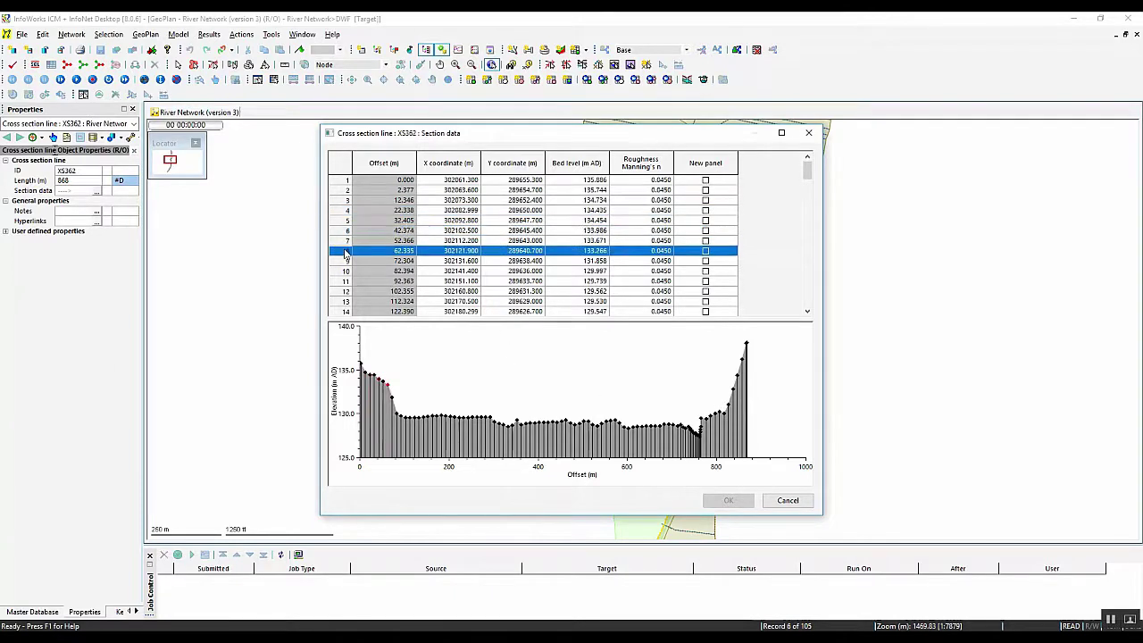
click(347, 260)
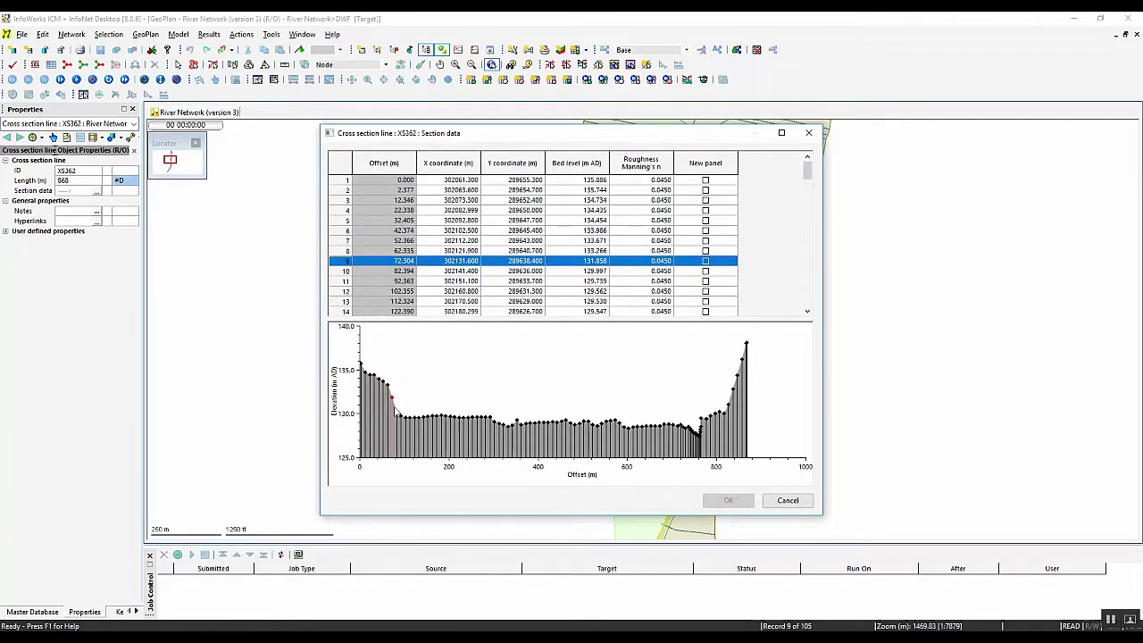
click(347, 281)
click(347, 300)
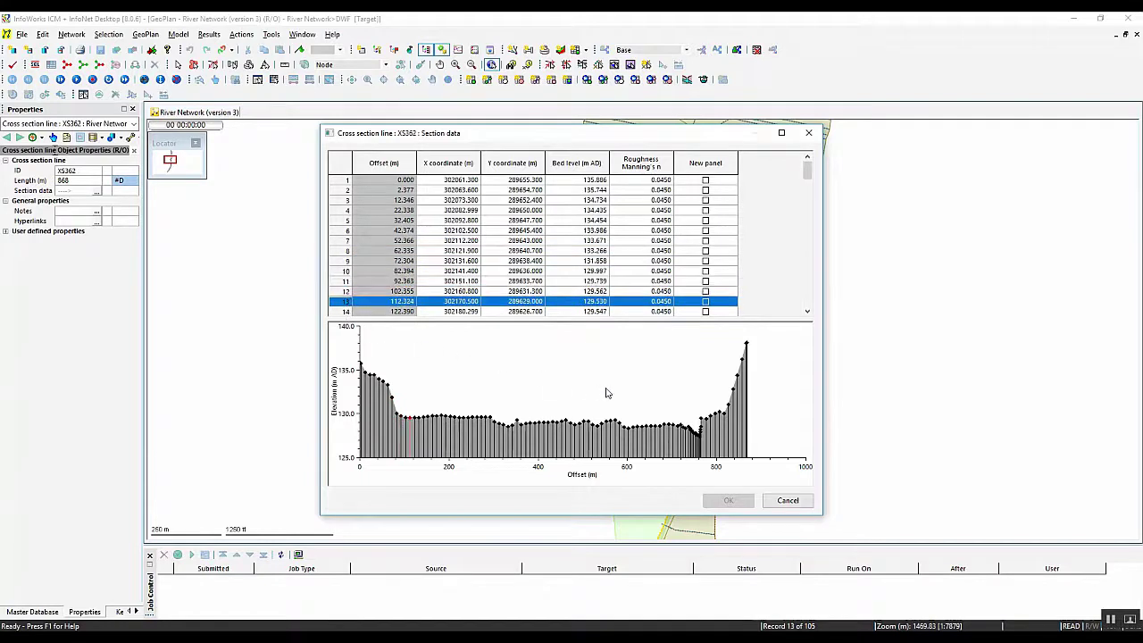
drag(683, 447, 710, 446)
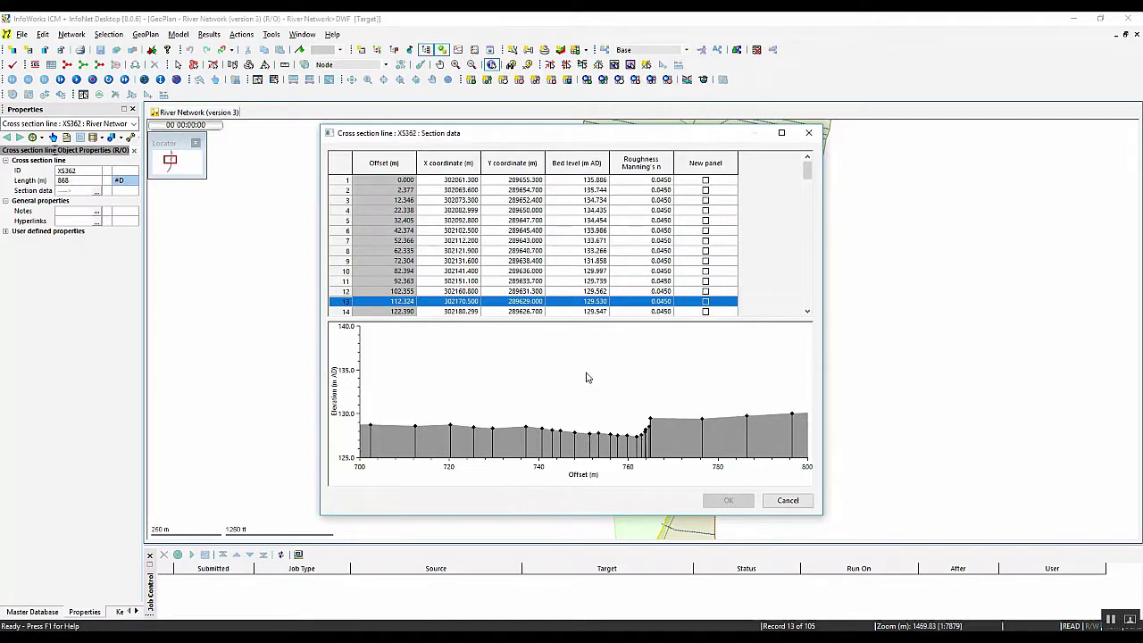
click(788, 501)
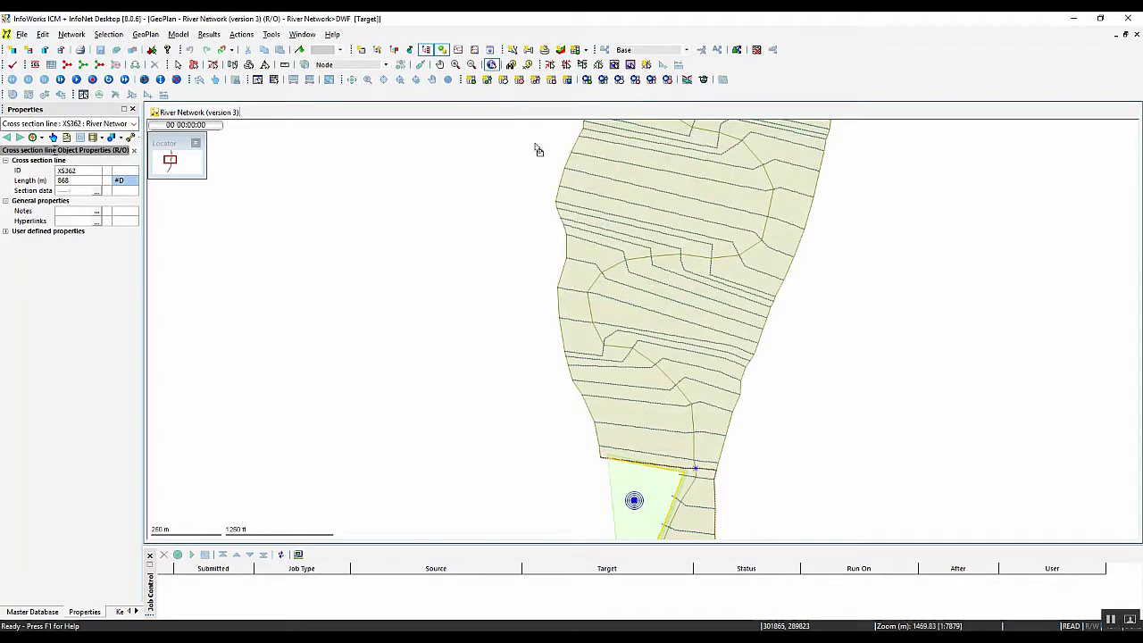
Review sections XS377 and XS376 of river reach DSB.1, inspecting the XS376 channel between offsets 350 and 430 m, and close the river sections
click(642, 267)
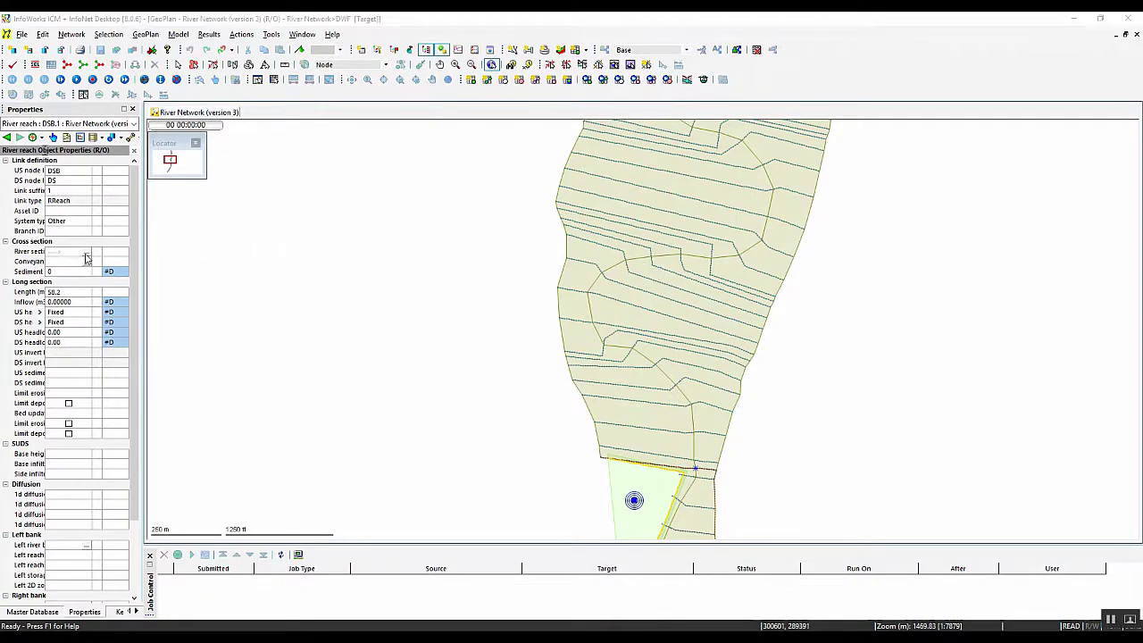
click(86, 253)
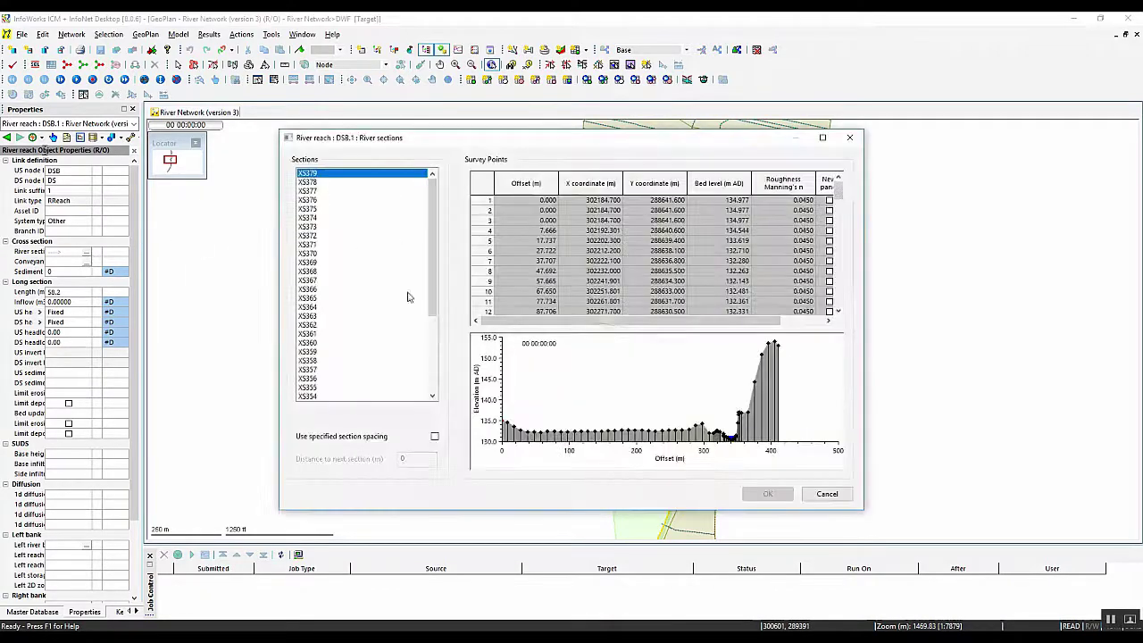
click(326, 191)
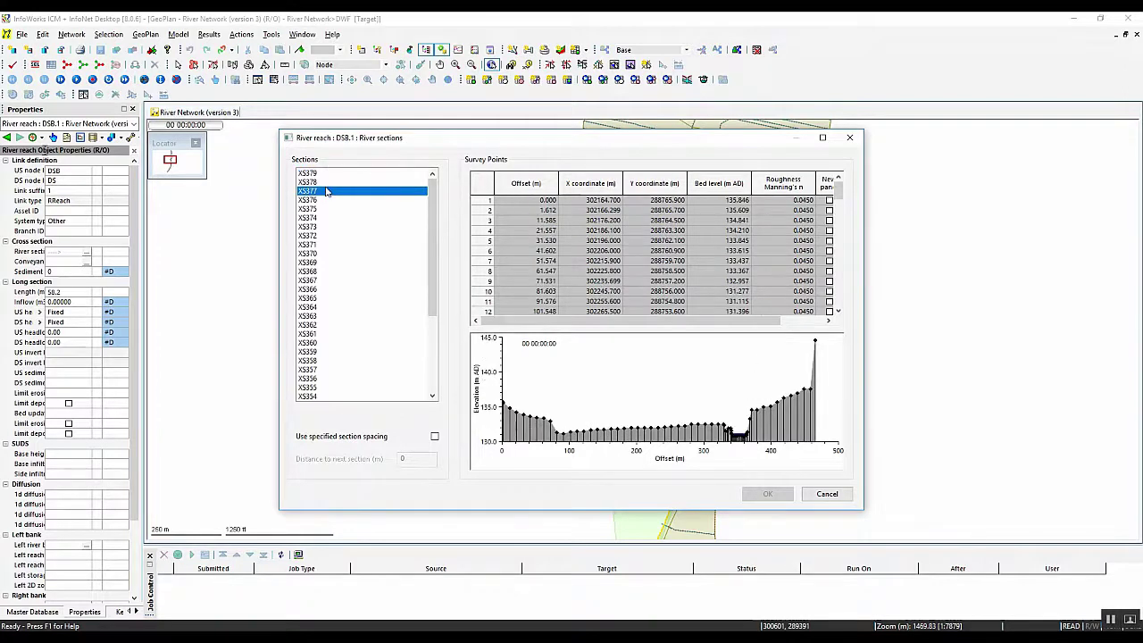
key(Down)
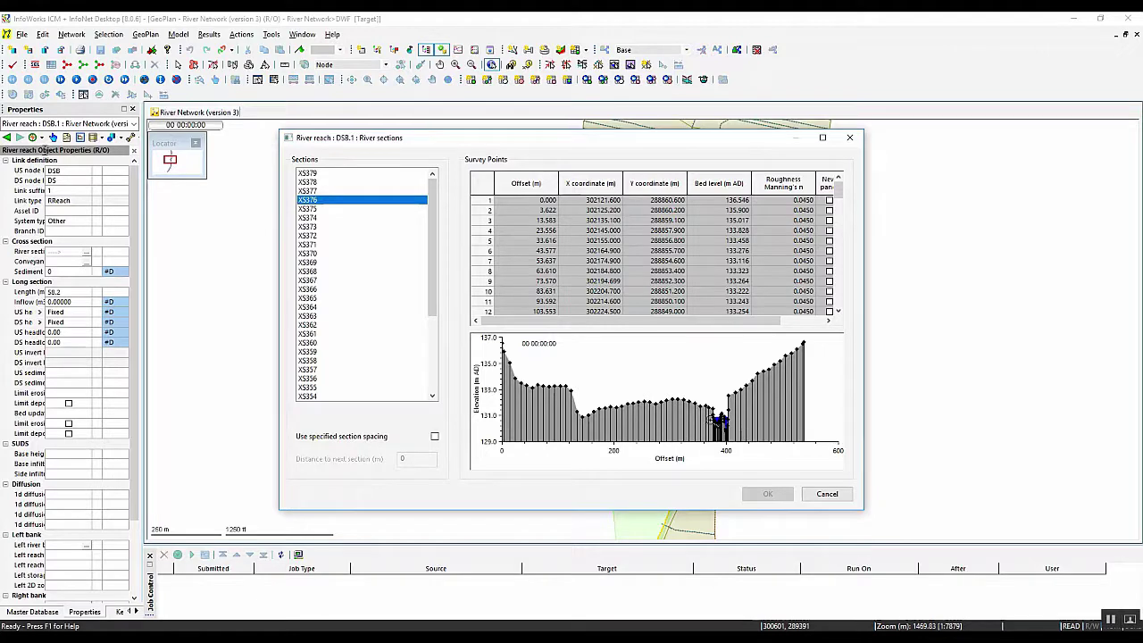
drag(703, 412, 742, 425)
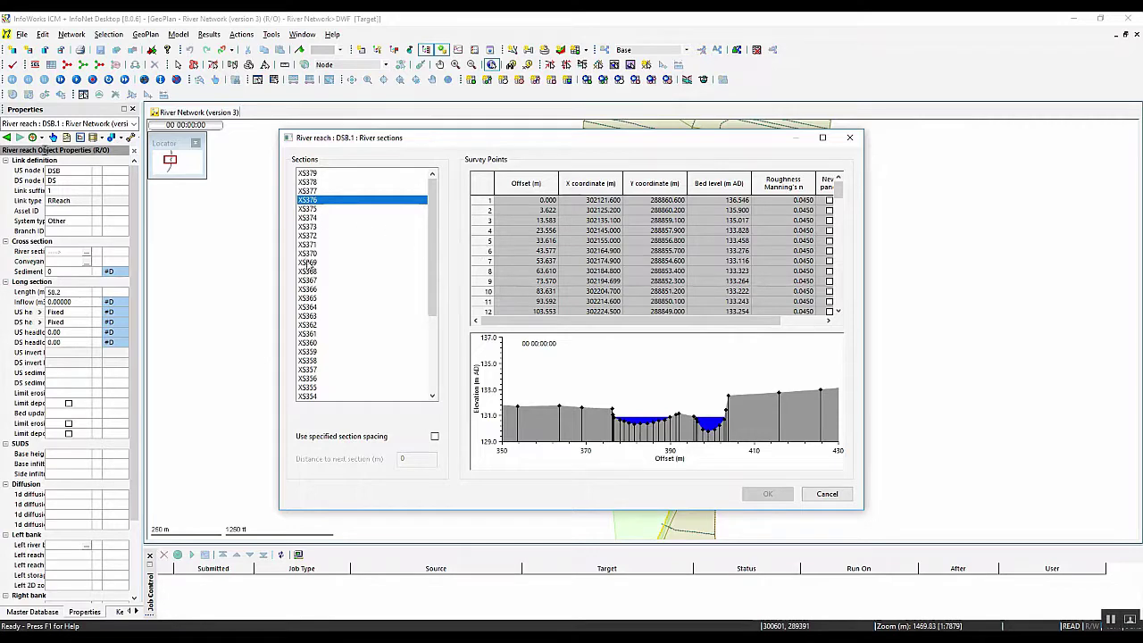
click(831, 496)
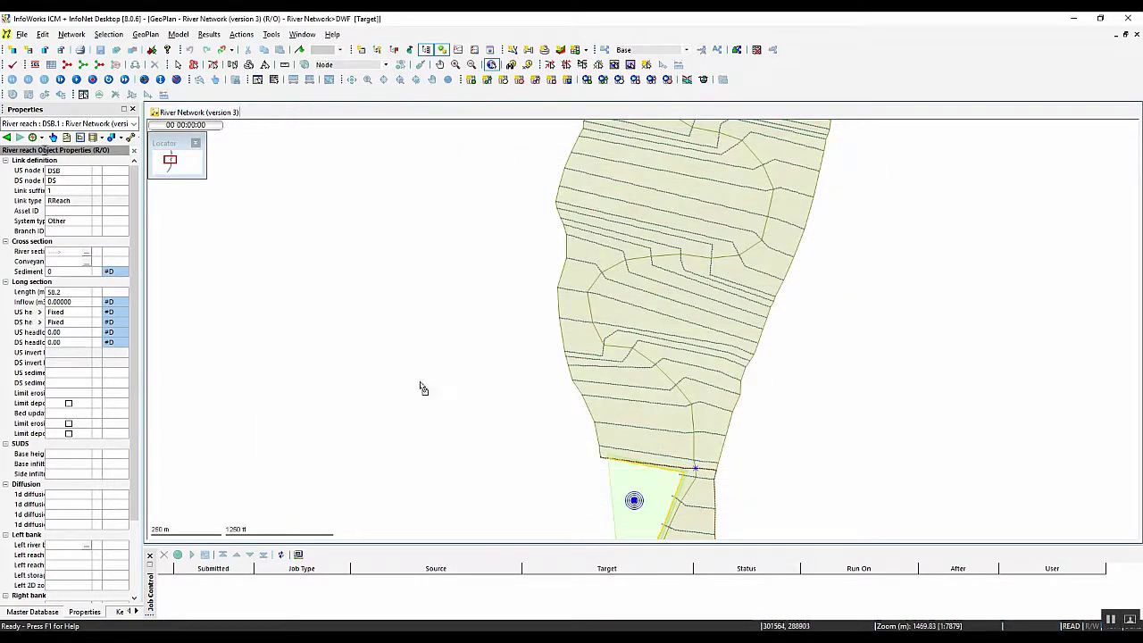
Load the DTM (mm) ground model onto the River Network plan and apply the Flood Mapping theme
click(32, 611)
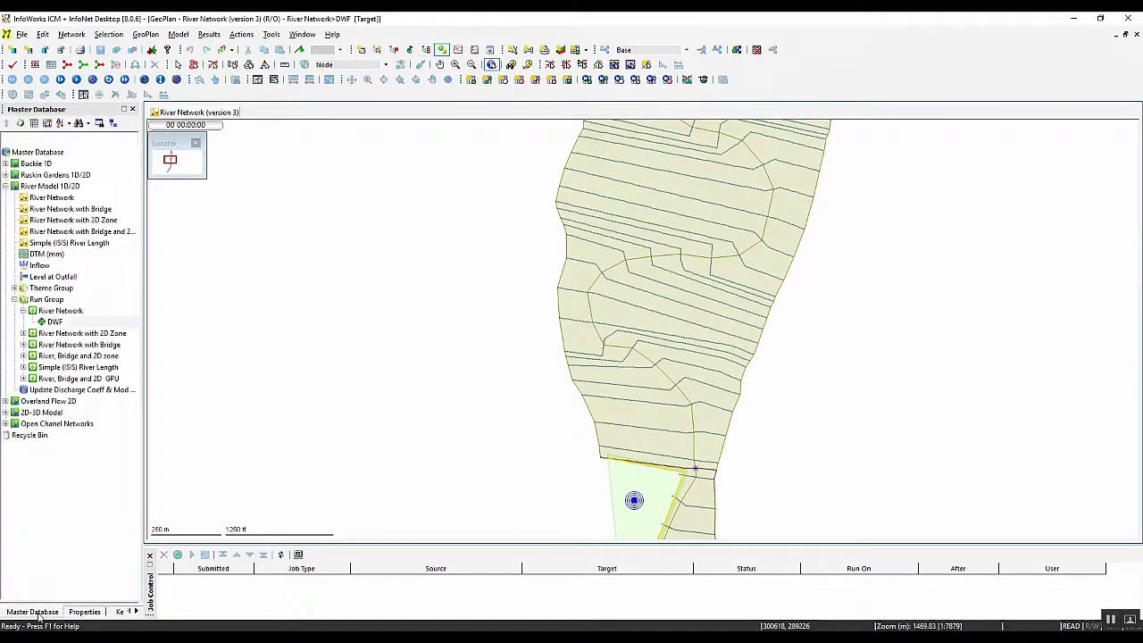
drag(58, 255, 325, 336)
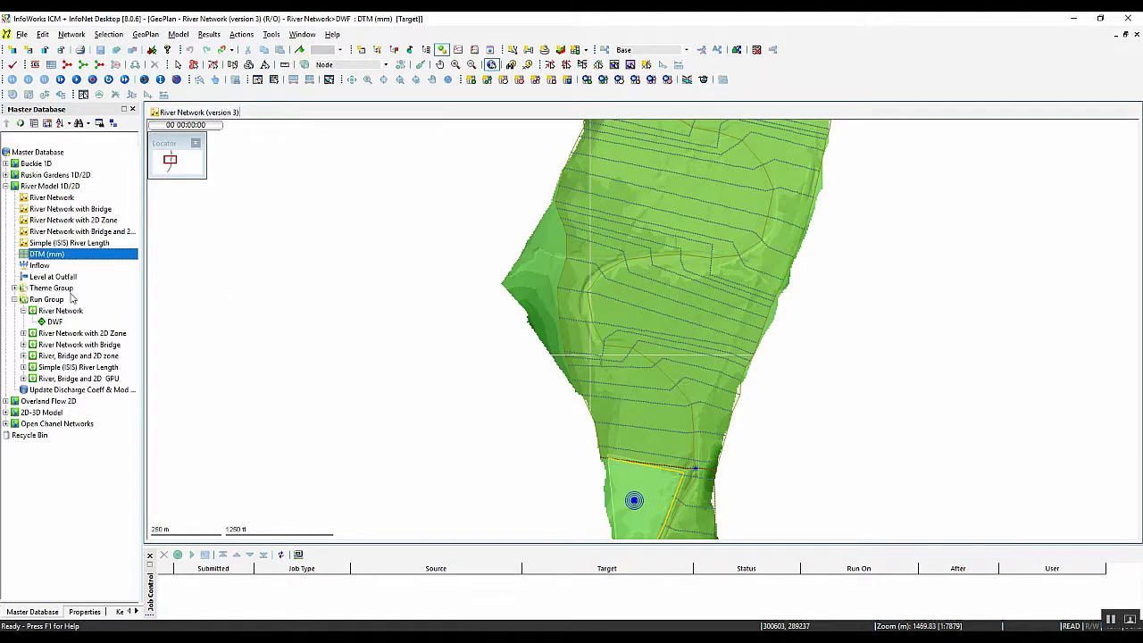
click(15, 288)
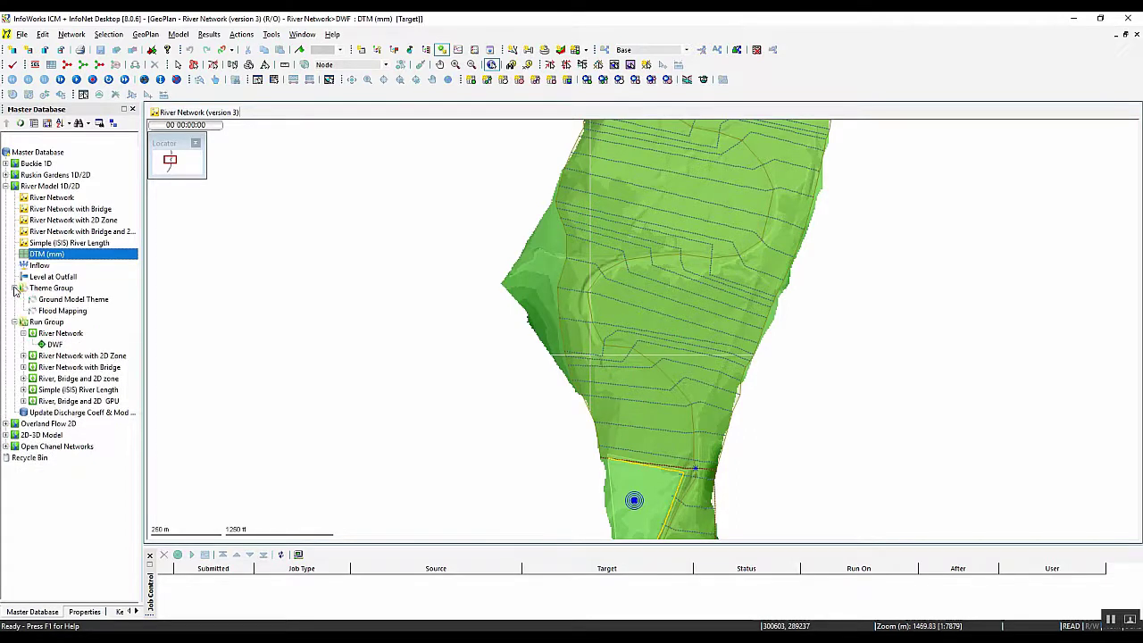
click(59, 311)
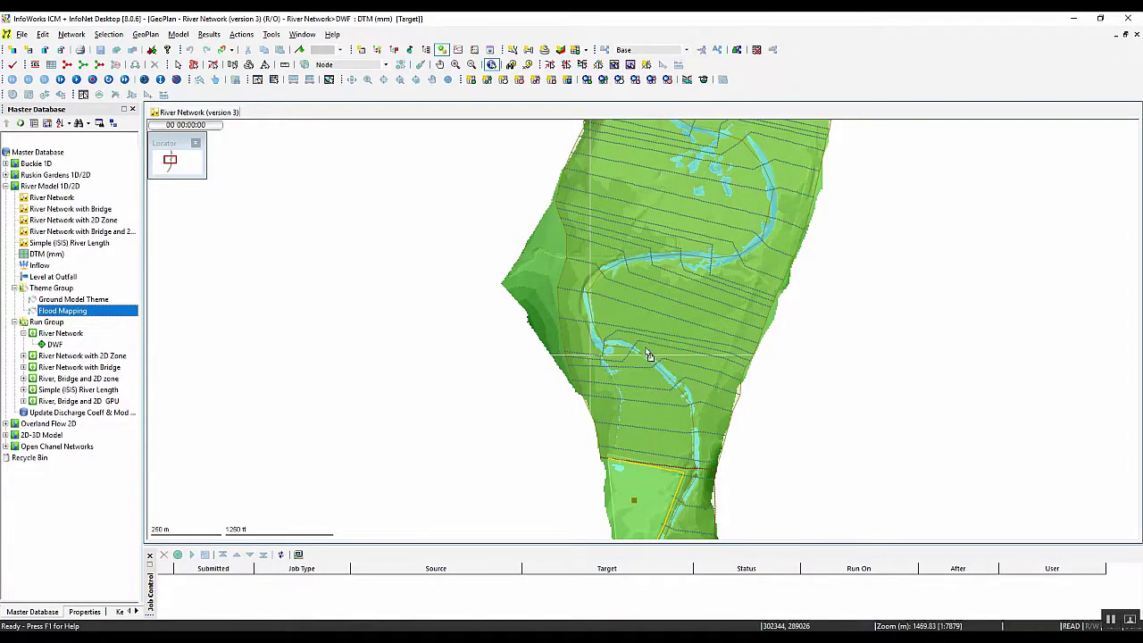
Play the flood-mapped DWF simulation through to 14:00:00 and close the River Network plan
click(77, 81)
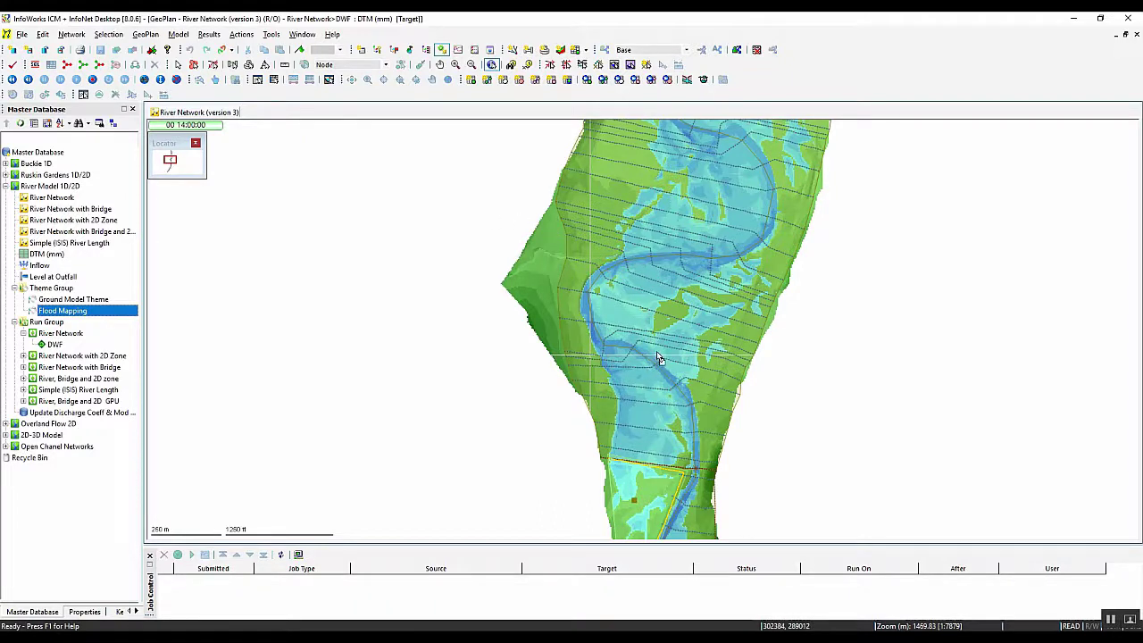
click(1136, 36)
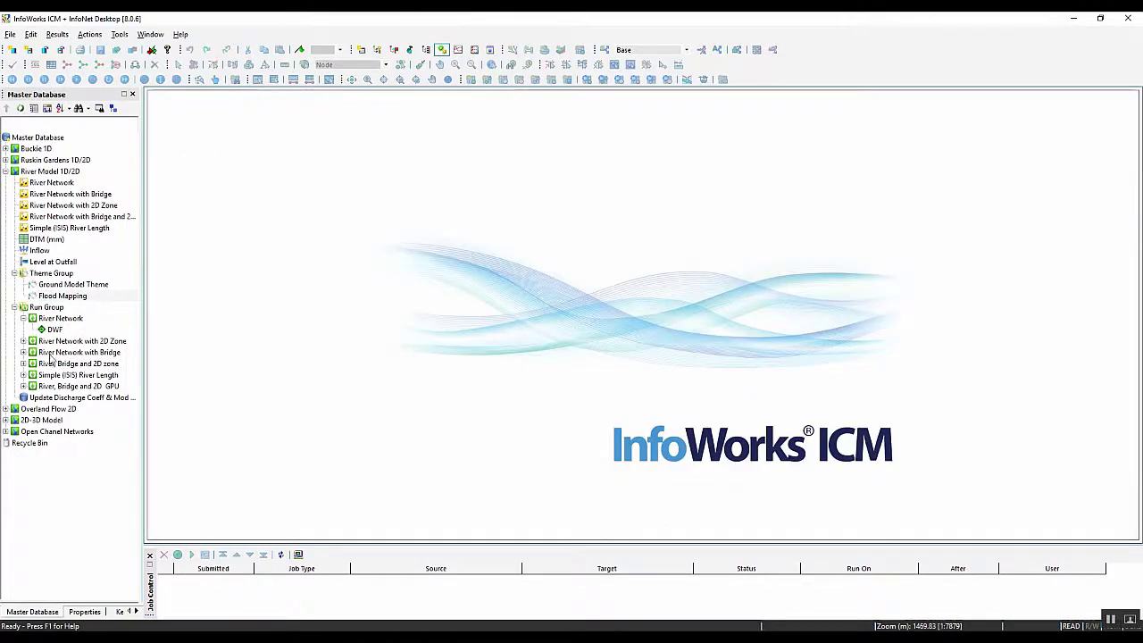
Open the DWF results of the River Network with Bridge run and enlarge the plan window around the bridge and 2D zone
click(24, 351)
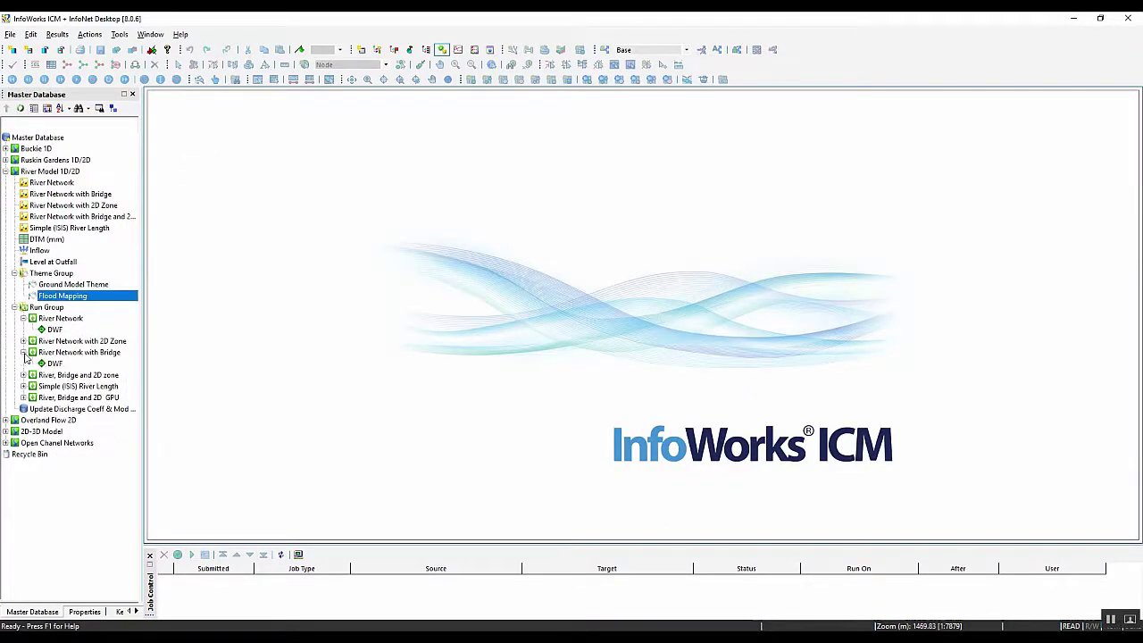
click(54, 364)
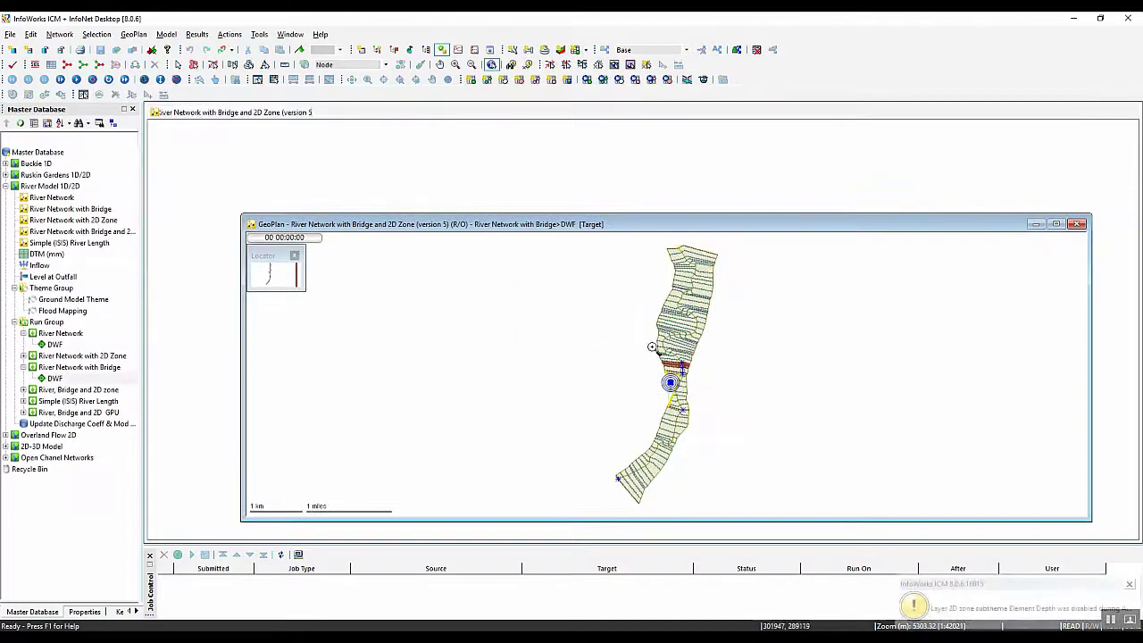
drag(652, 354, 714, 408)
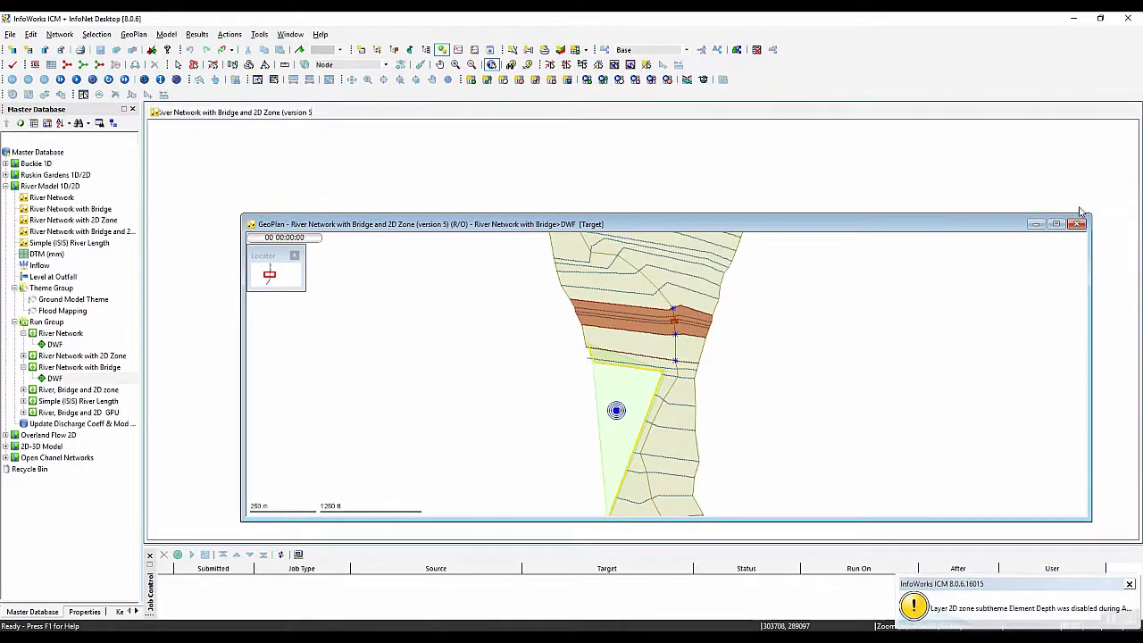
drag(1000, 224, 912, 137)
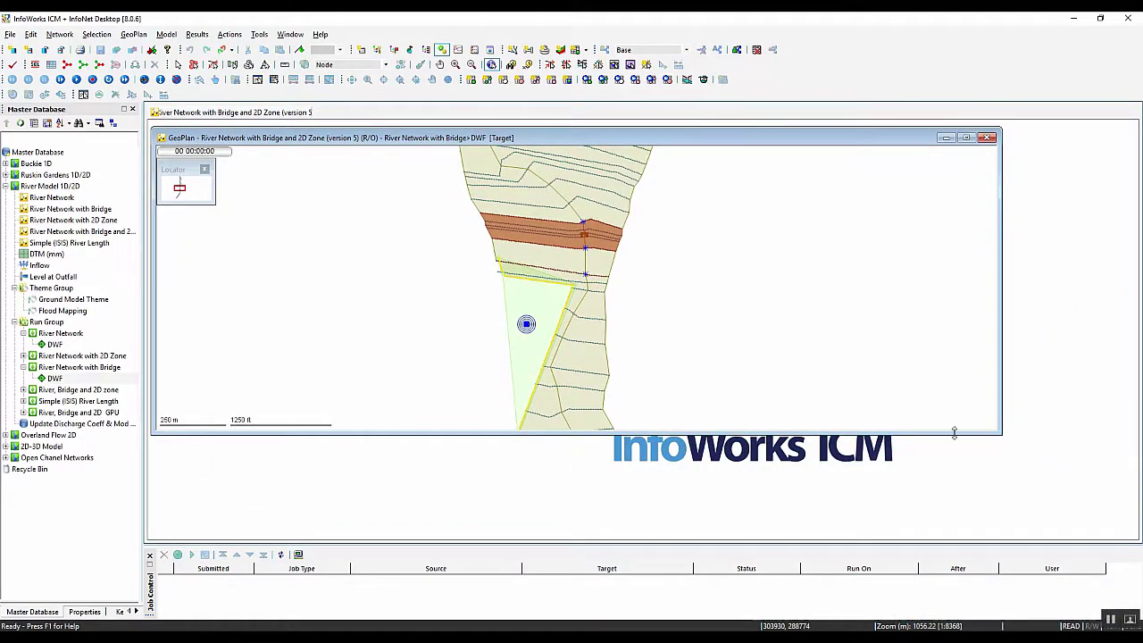
drag(1001, 434, 1140, 541)
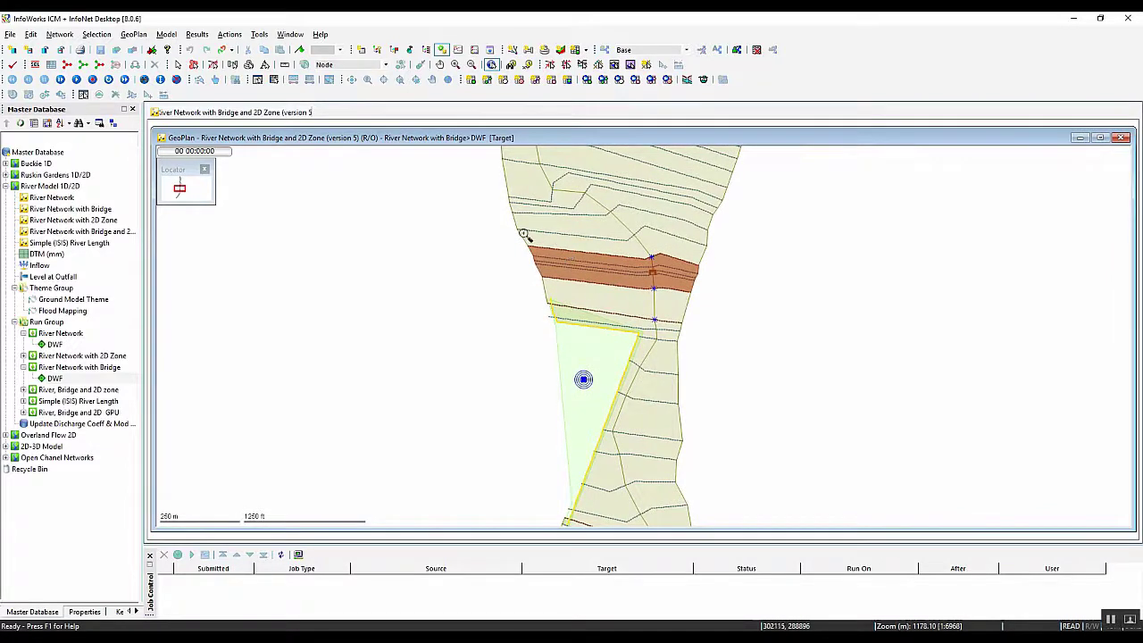
Load the DTM (mm) ground model onto the River Network with Bridge plan and apply the Flood Mapping theme around the bridge
drag(482, 219, 800, 338)
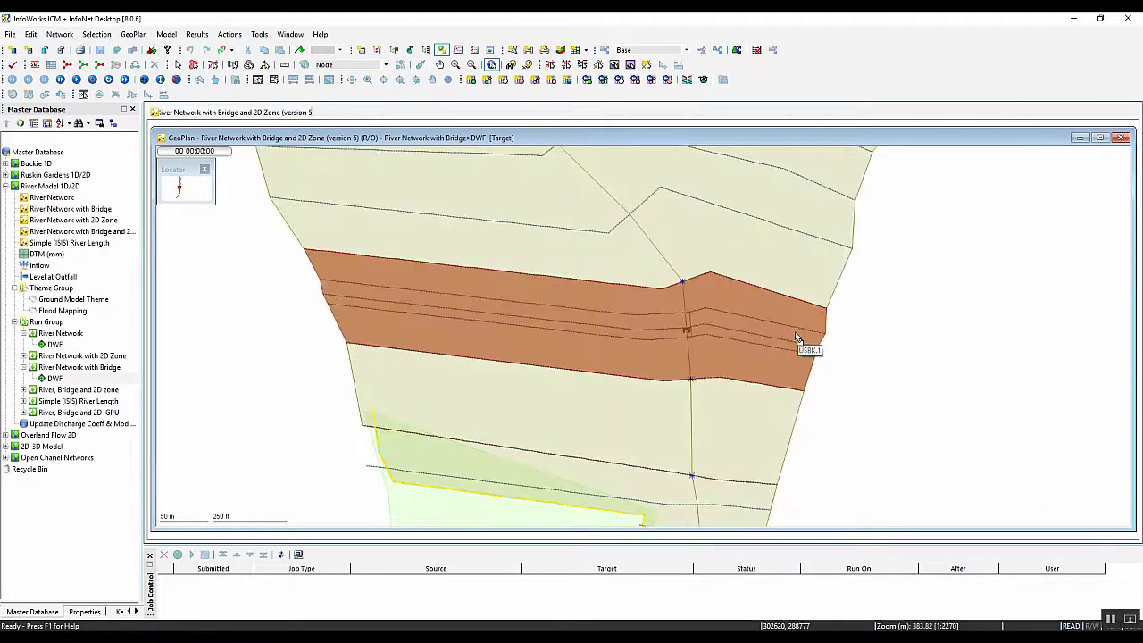
drag(32, 257, 265, 346)
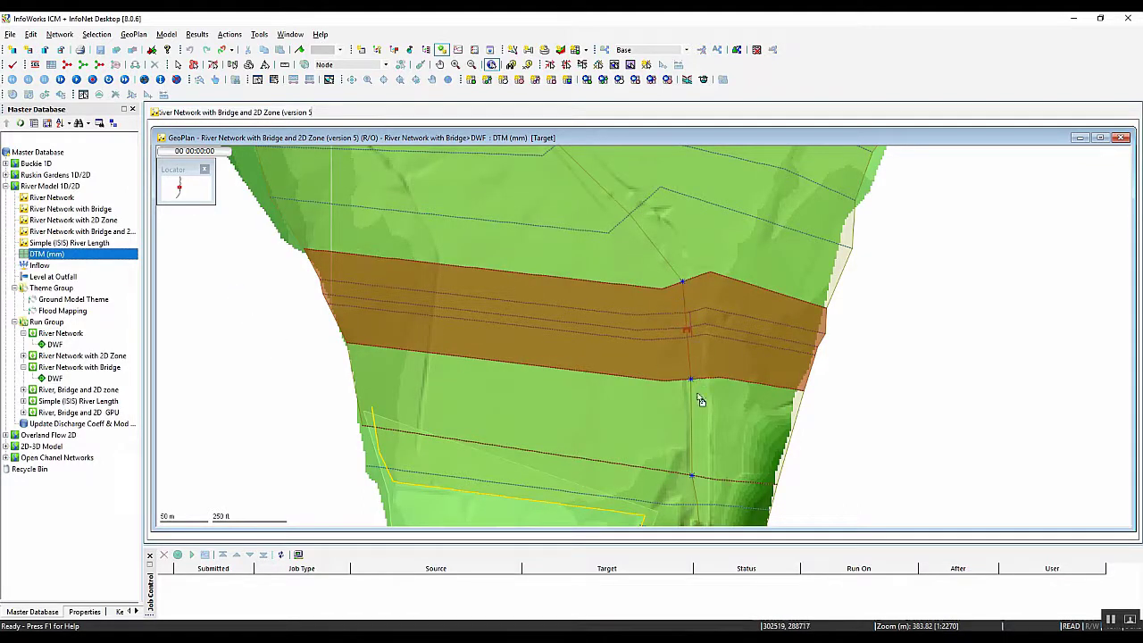
click(76, 311)
drag(171, 322, 178, 328)
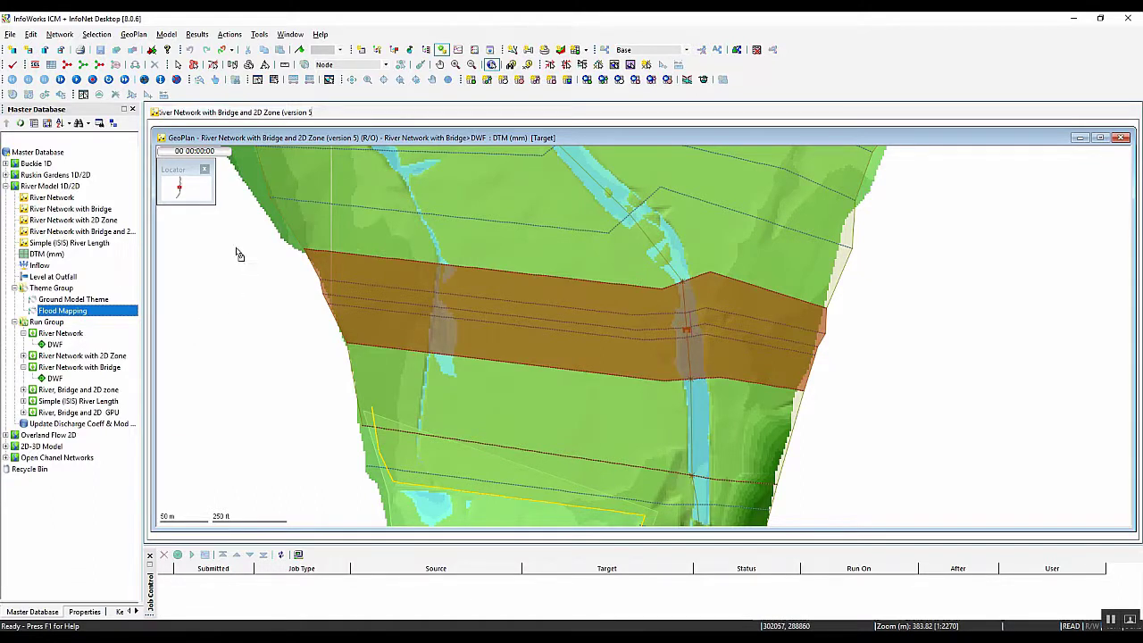
drag(232, 223, 895, 416)
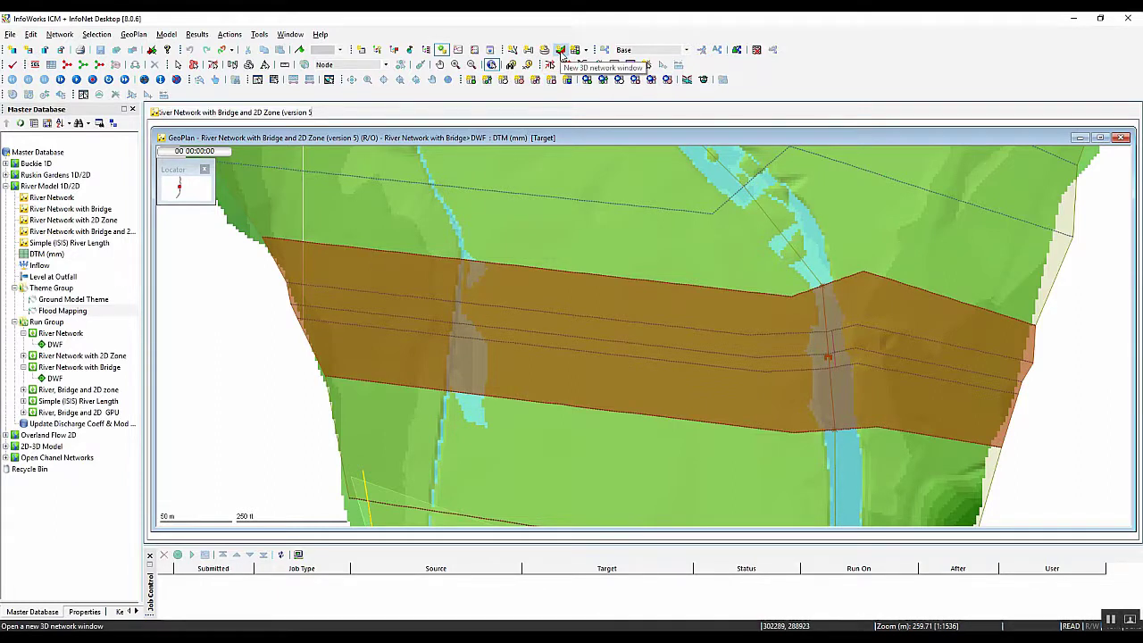
Open a 3D network view of the flood-mapped bridge and adjust its elevation-exaggeration factor
click(561, 52)
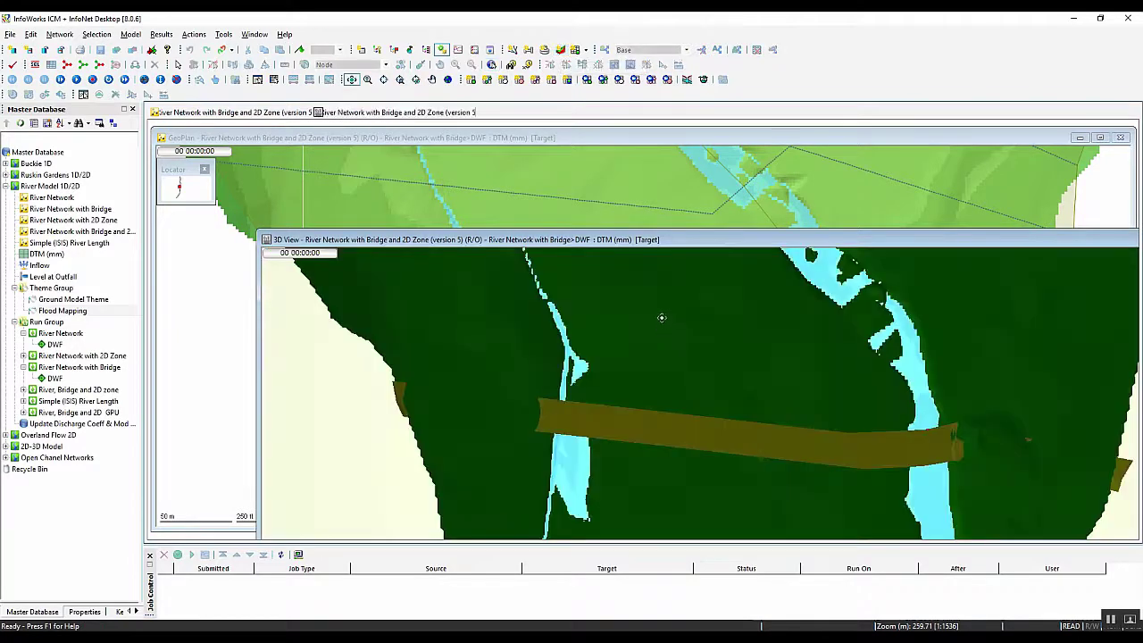
right_click(652, 305)
click(668, 309)
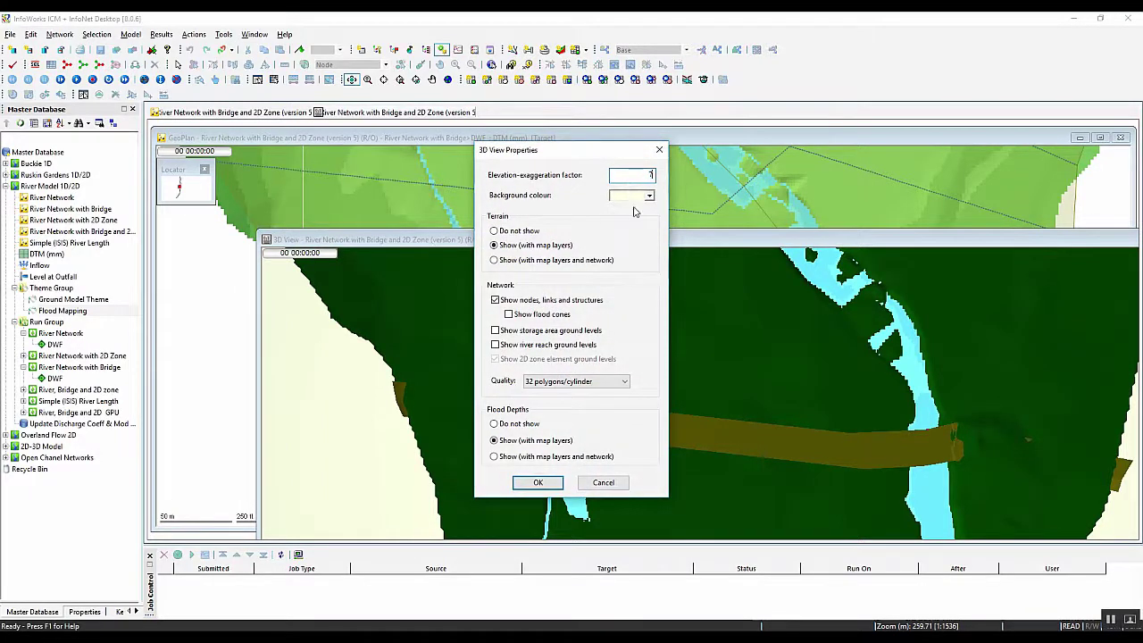
click(538, 482)
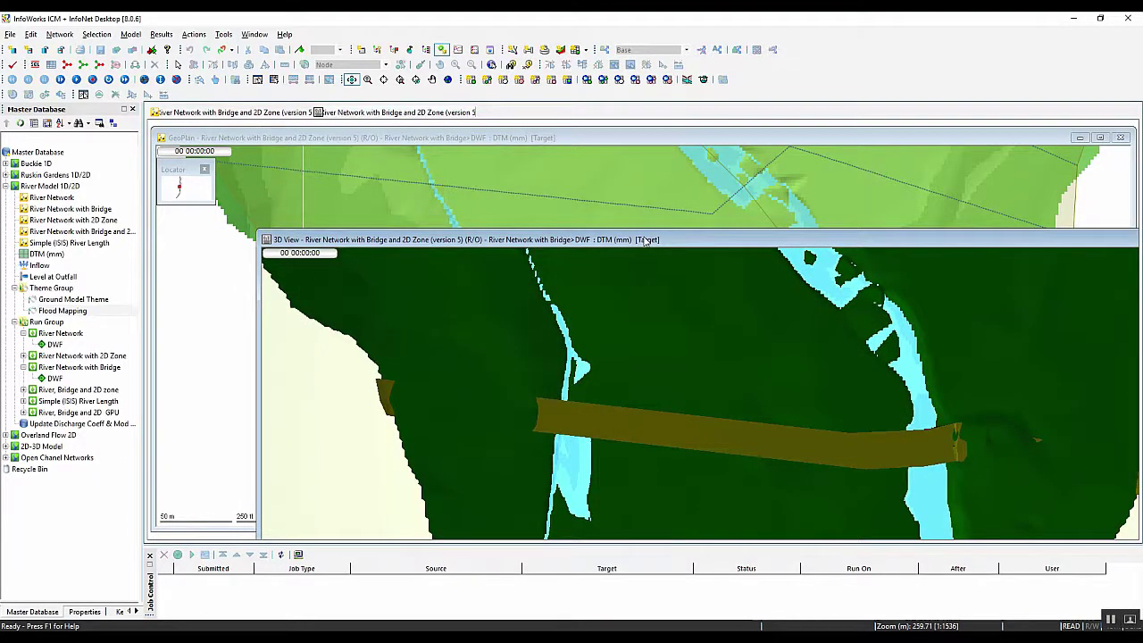
drag(646, 242, 591, 172)
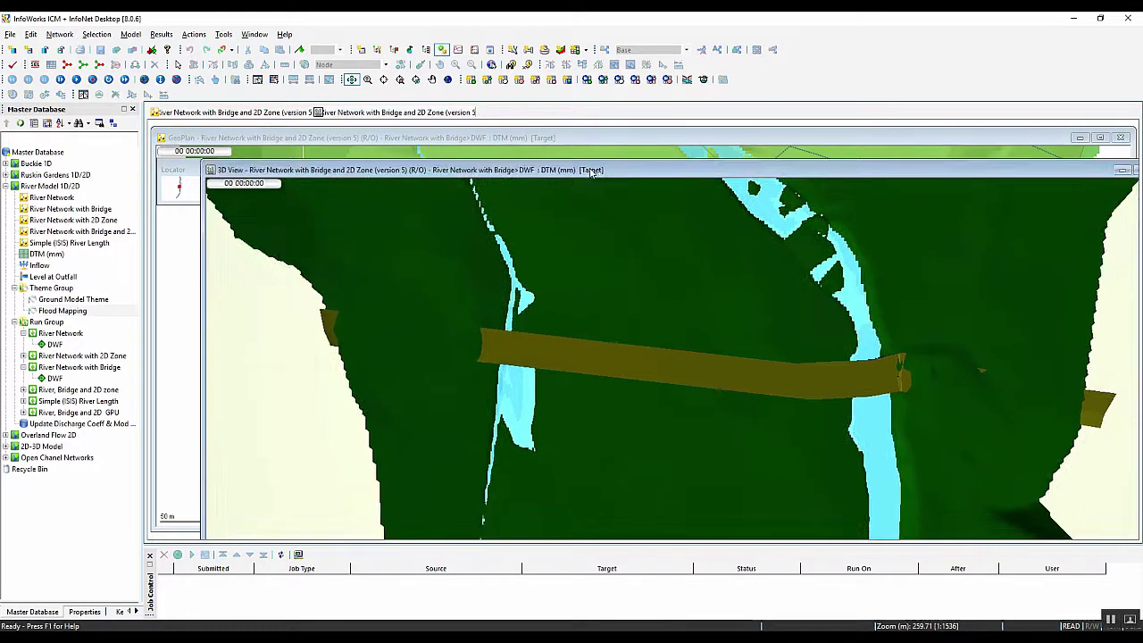
Inspect the bridge deck, its arch opening and the river water on both sides in 3D, and close the 3D view
scroll(711, 334, up, 3)
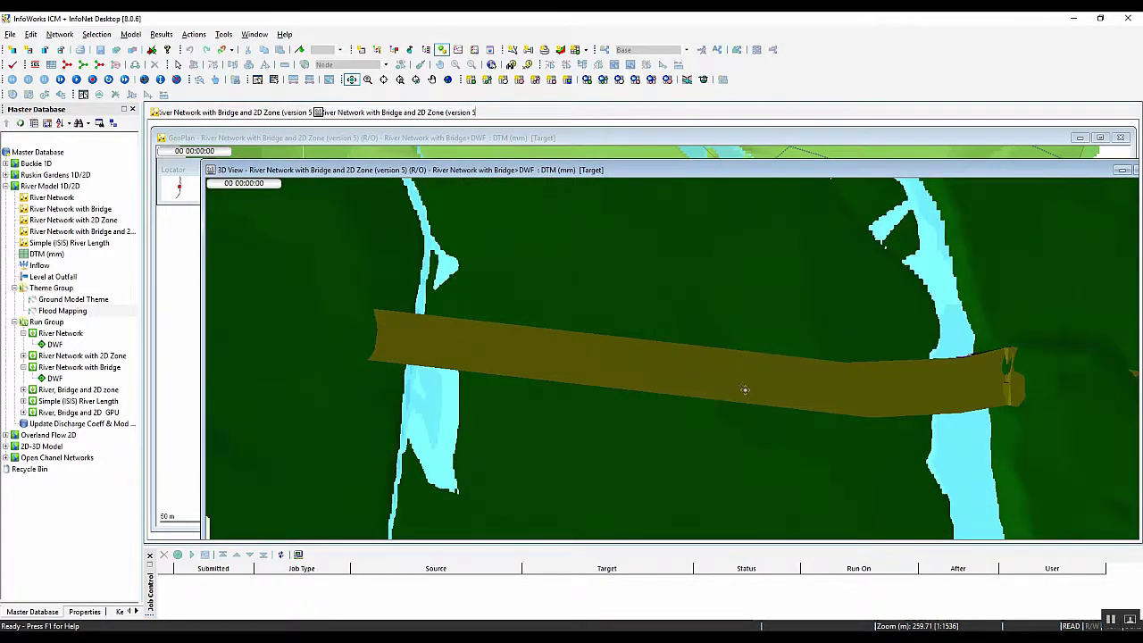
drag(745, 390, 1000, 399)
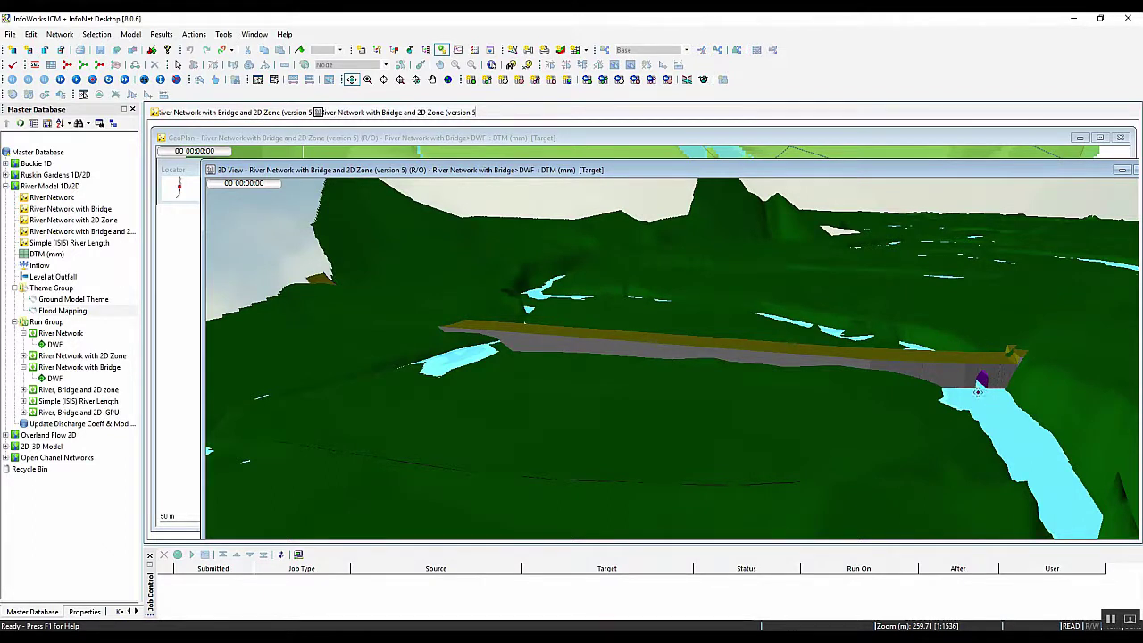
mouse_move(967, 394)
mouse_down()
mouse_move(848, 414)
mouse_move(901, 396)
mouse_move(919, 407)
mouse_move(845, 428)
mouse_move(1025, 421)
mouse_move(968, 412)
mouse_up()
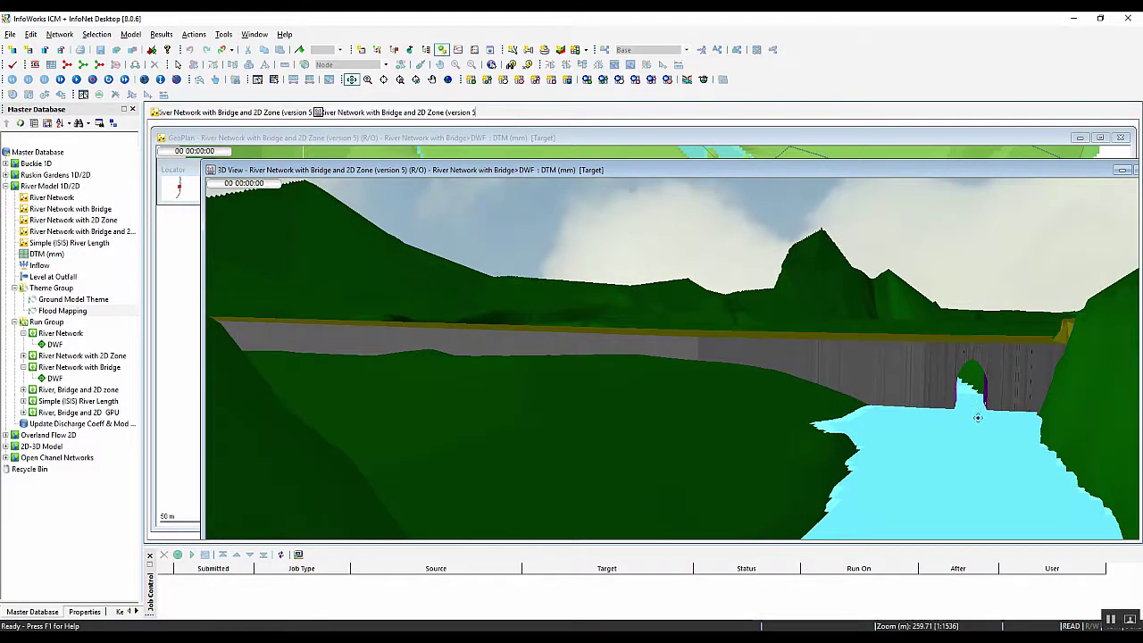
drag(826, 429, 898, 372)
drag(723, 346, 535, 455)
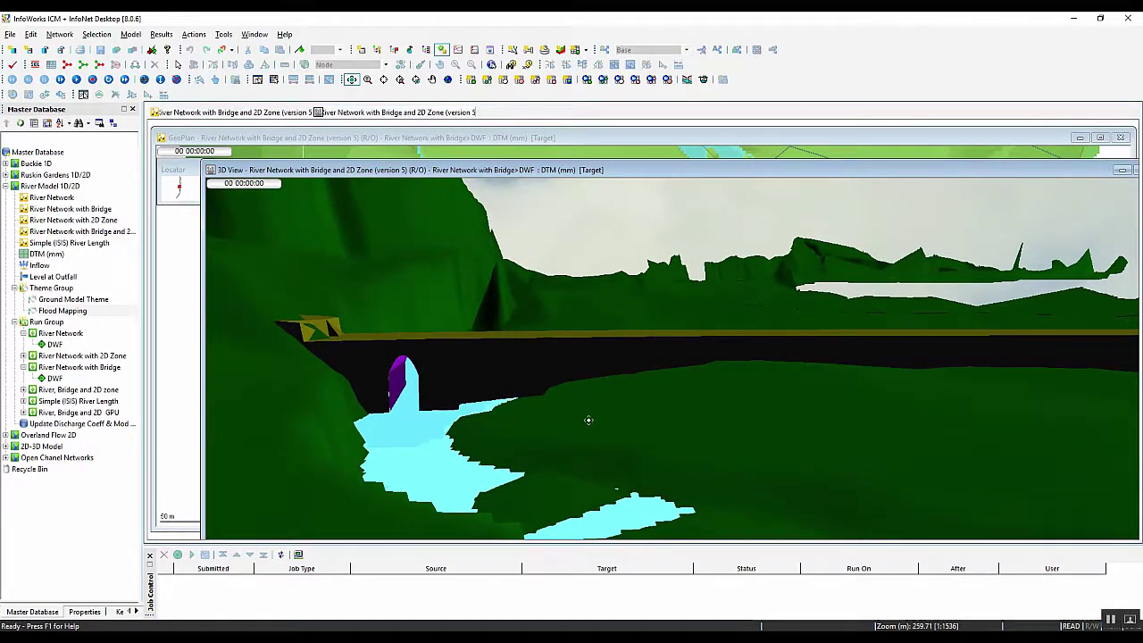
drag(594, 417, 825, 419)
scroll(617, 423, down, 2)
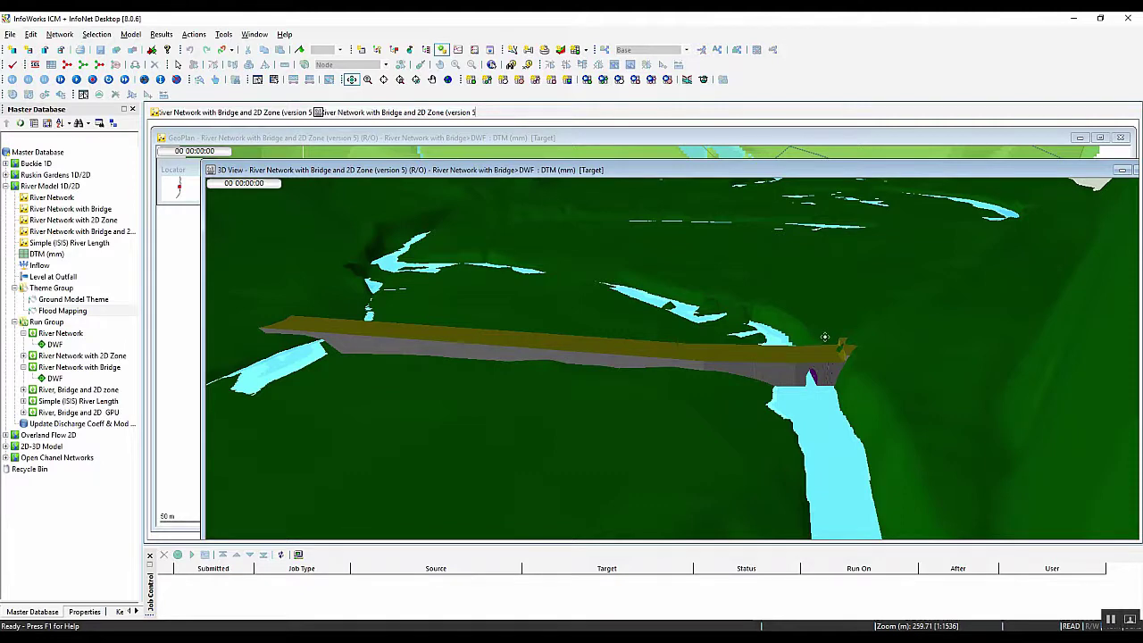
drag(862, 174, 809, 186)
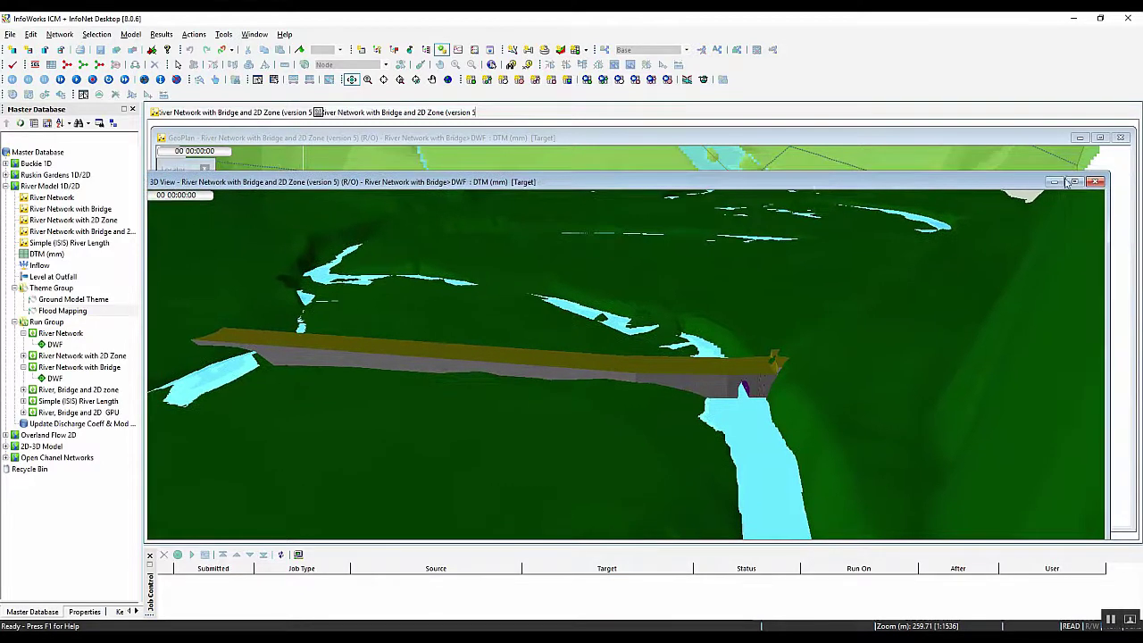
key(ctrl+F4)
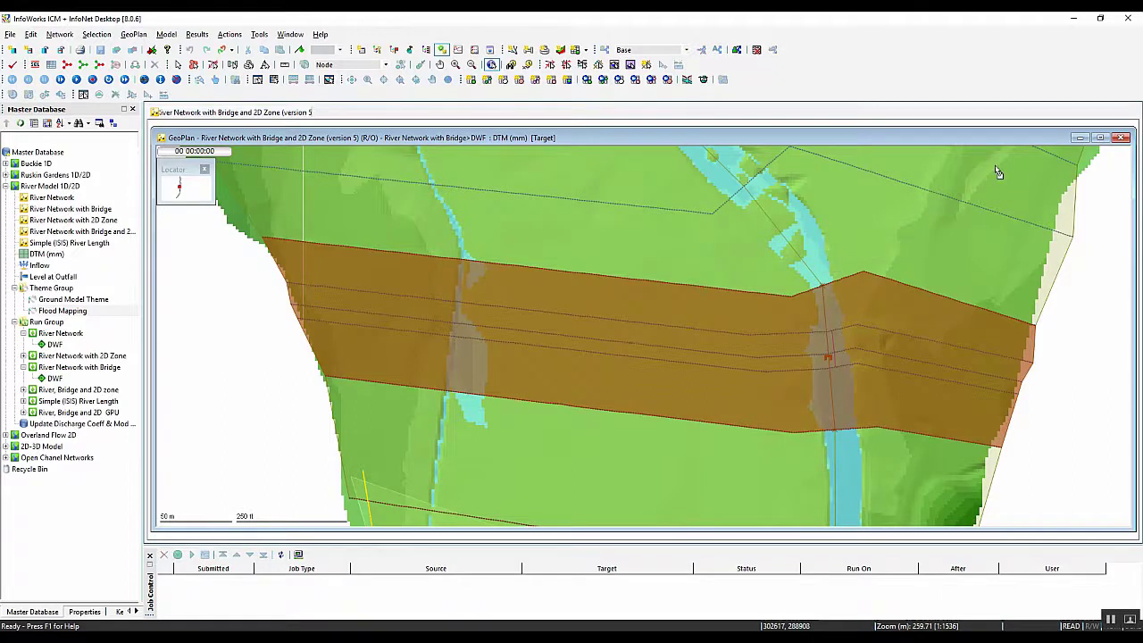
Close the River Network with Bridge plan and open Workspace!! from the Overland Flow 2D model group
click(1123, 138)
click(1122, 138)
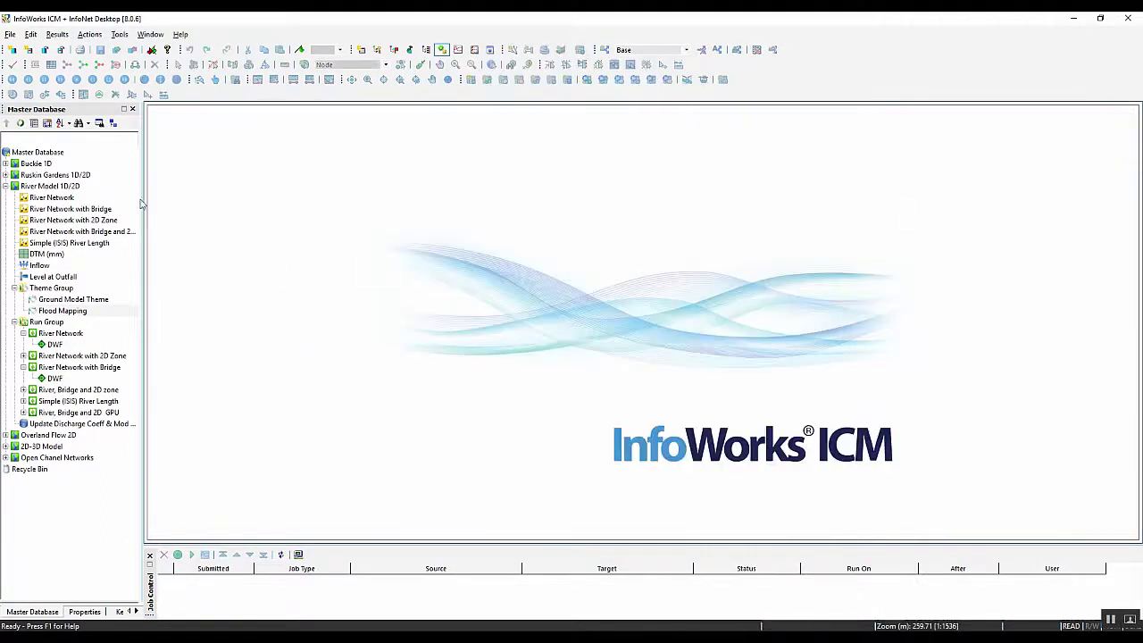
click(6, 172)
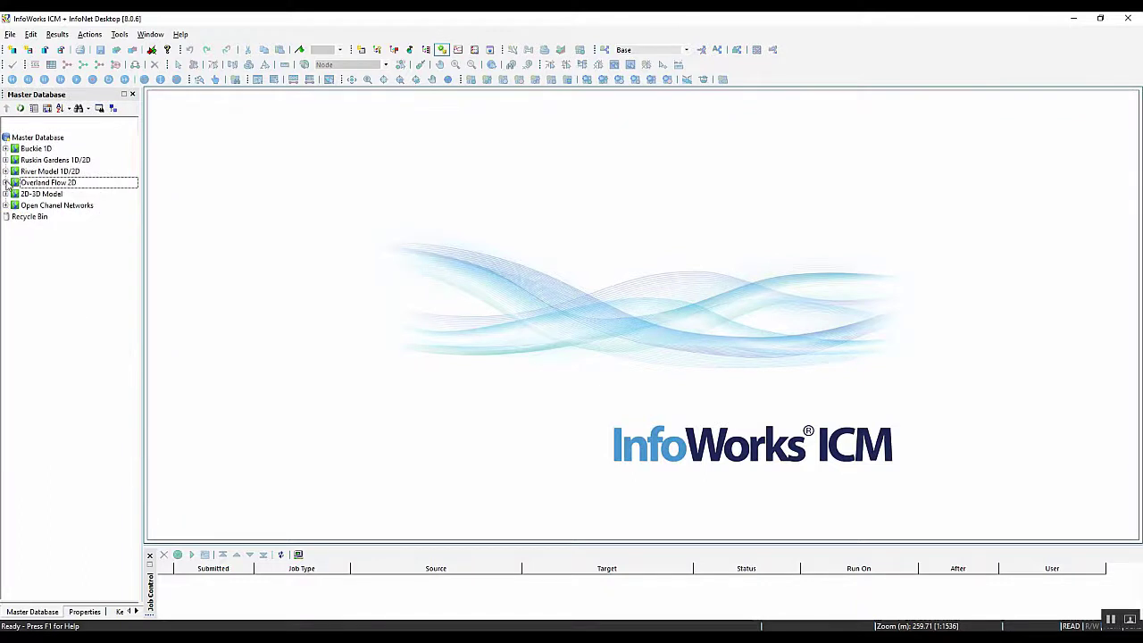
click(6, 182)
click(40, 275)
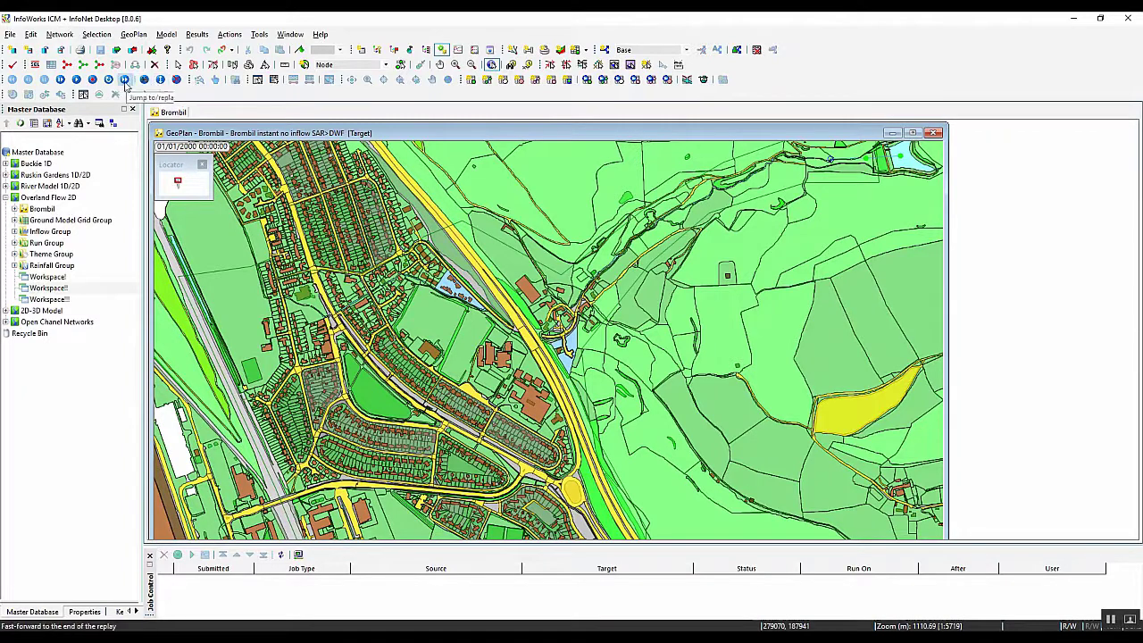
Play the Brombil instant no inflow SAR DWF flood simulation, replay it from the start, and close the plan
click(77, 79)
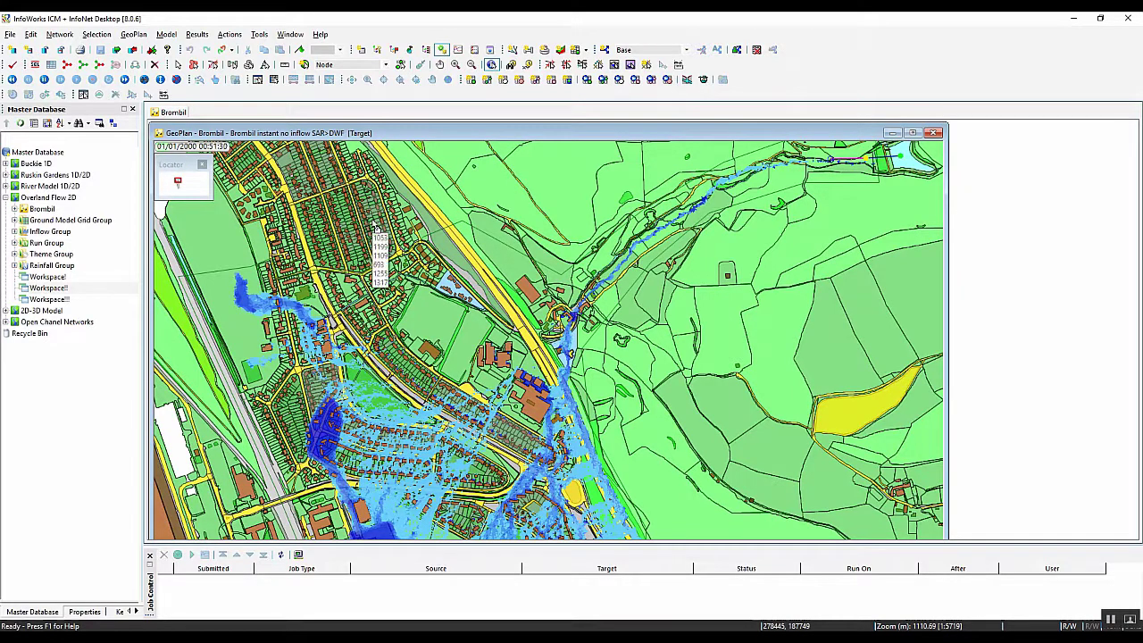
click(12, 79)
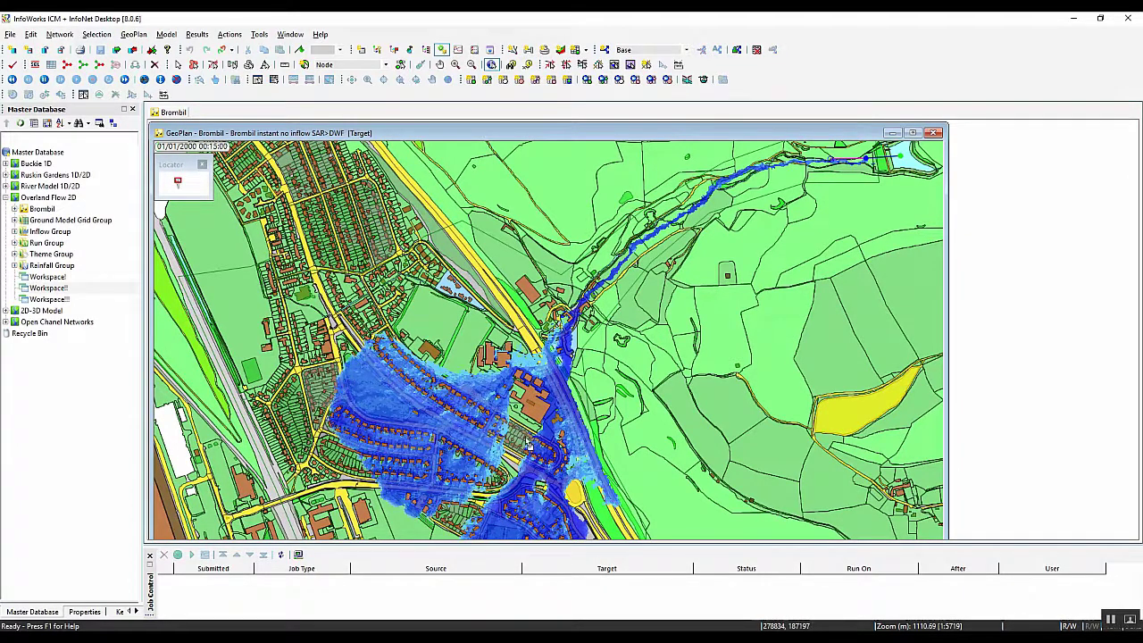
mouse_move(525, 434)
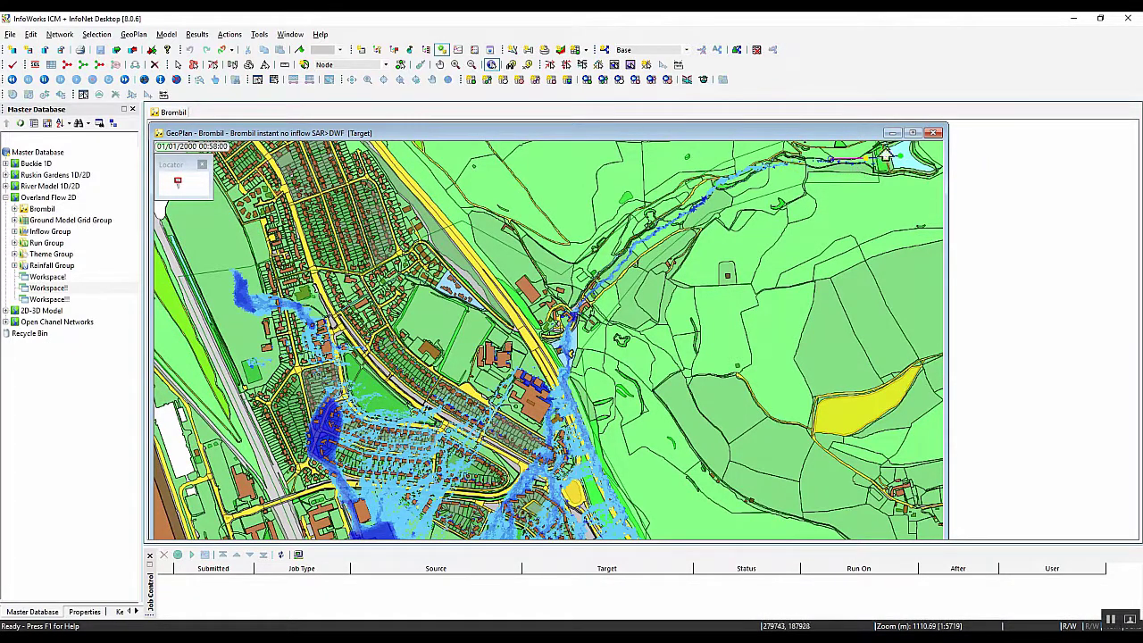
click(934, 134)
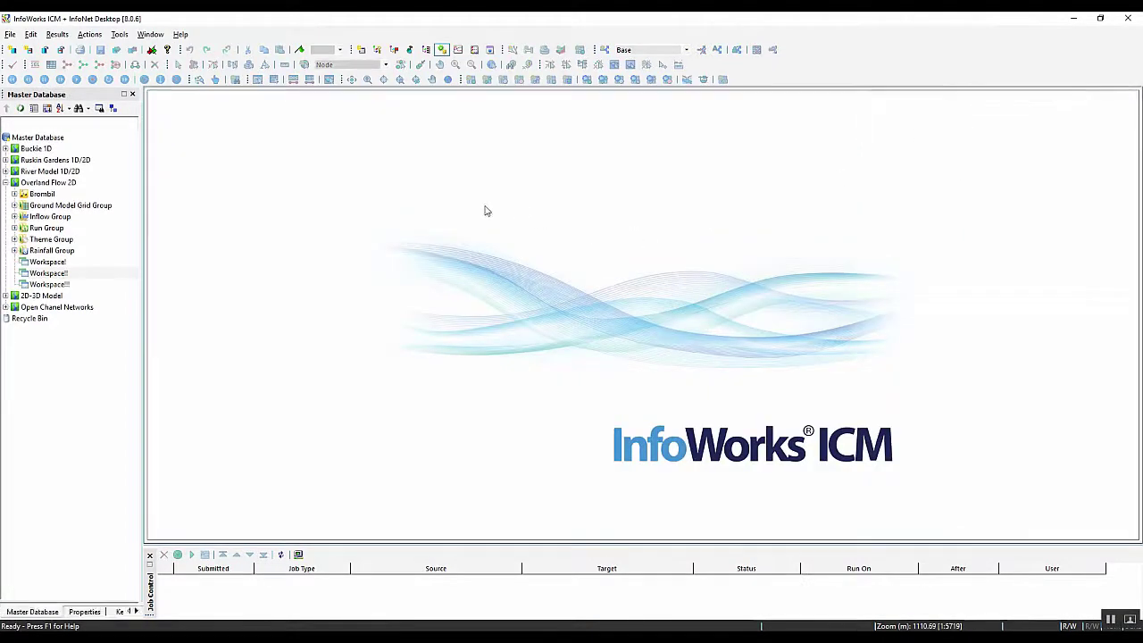
Open the Chamber 2 network from the 2D-3D Model group and reposition its plan to show the whole chamber mesh
click(5, 182)
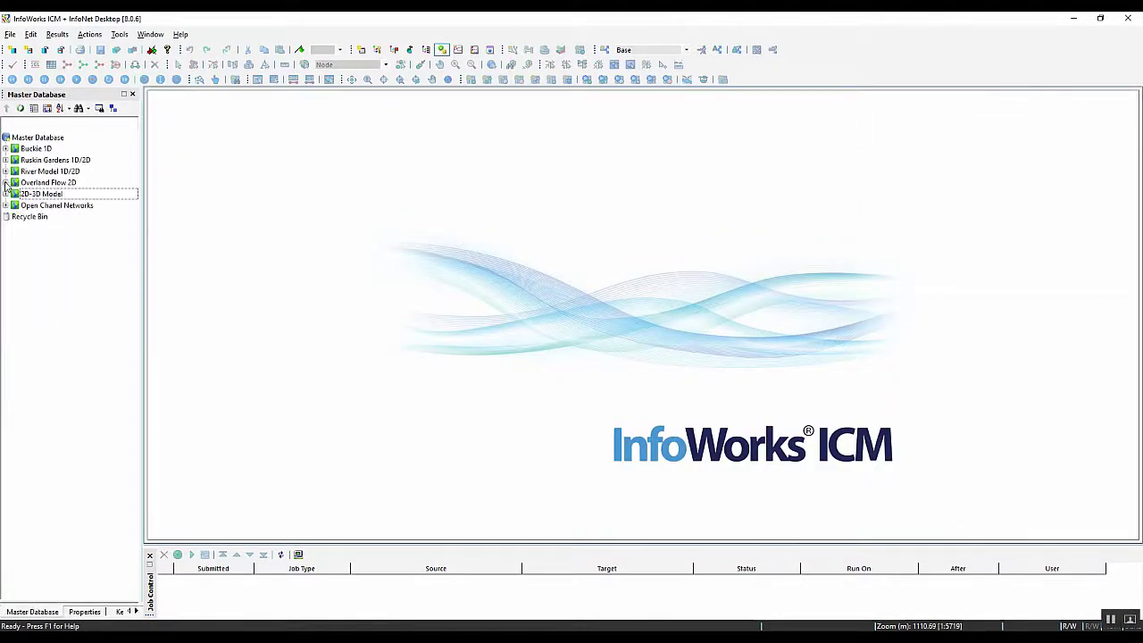
click(6, 194)
double_click(52, 205)
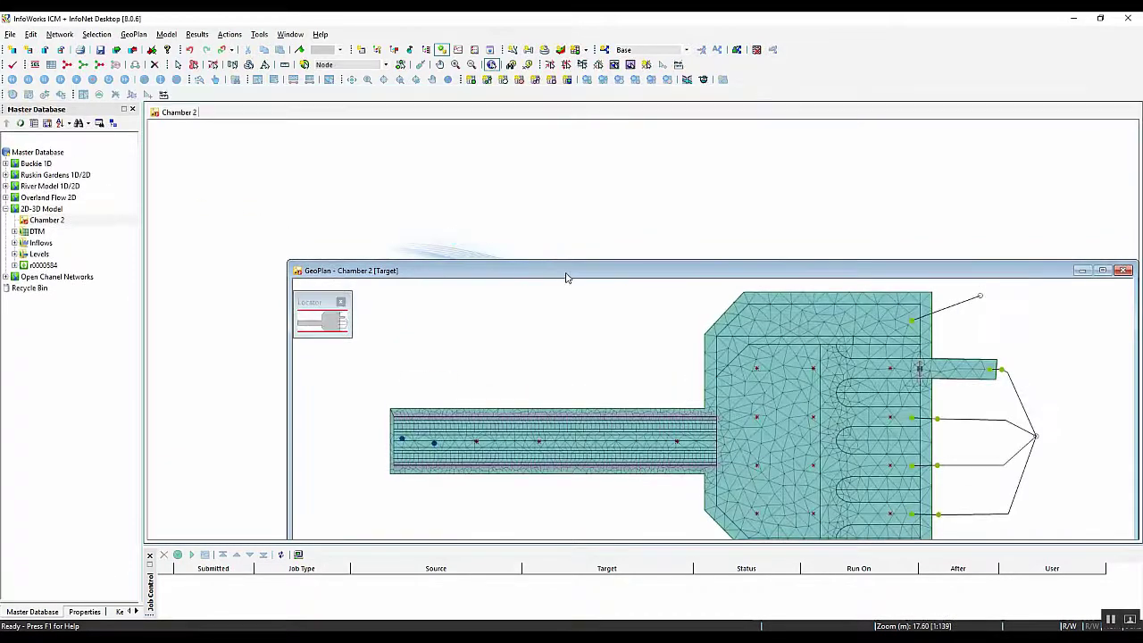
drag(565, 259, 433, 144)
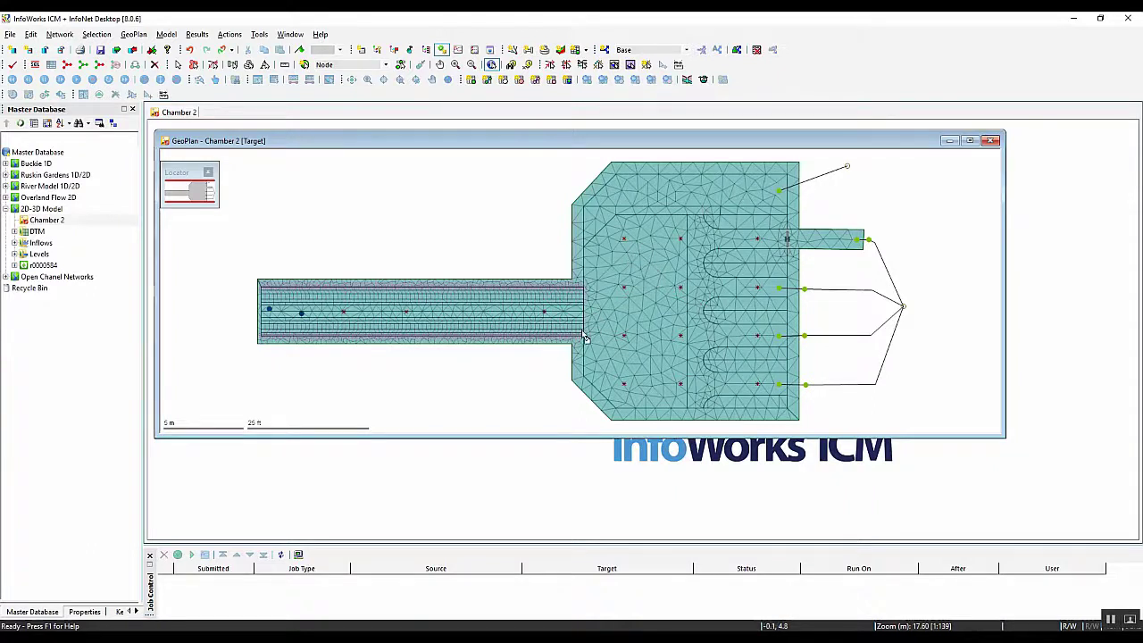
mouse_move(584, 337)
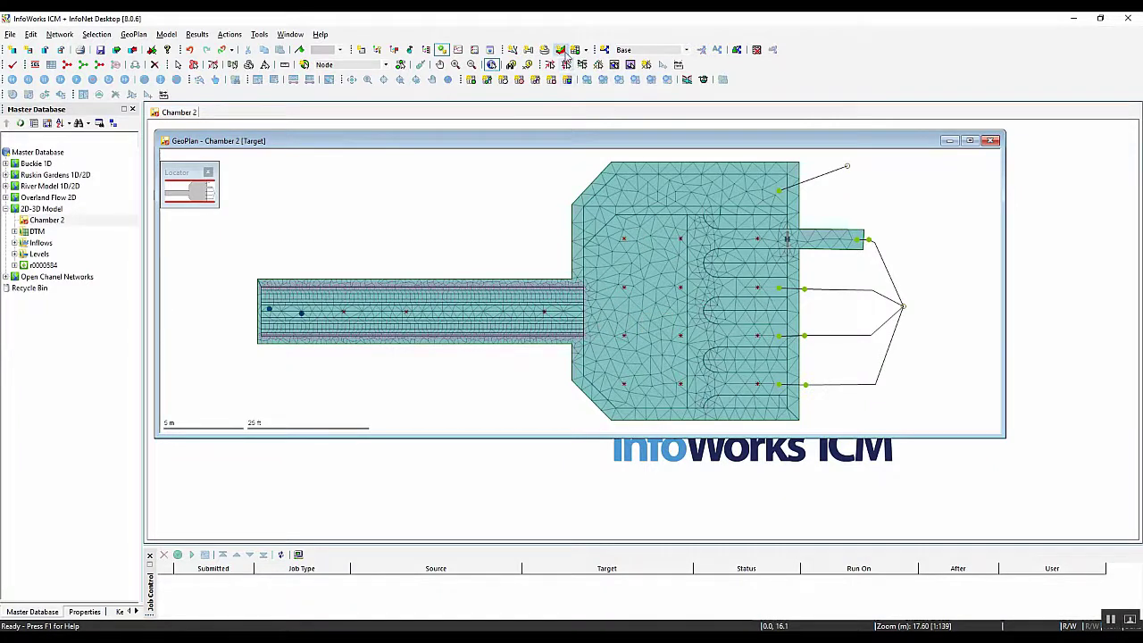
Open a 3D view of Chamber 2, accept its view properties and enlarge the view window
click(560, 49)
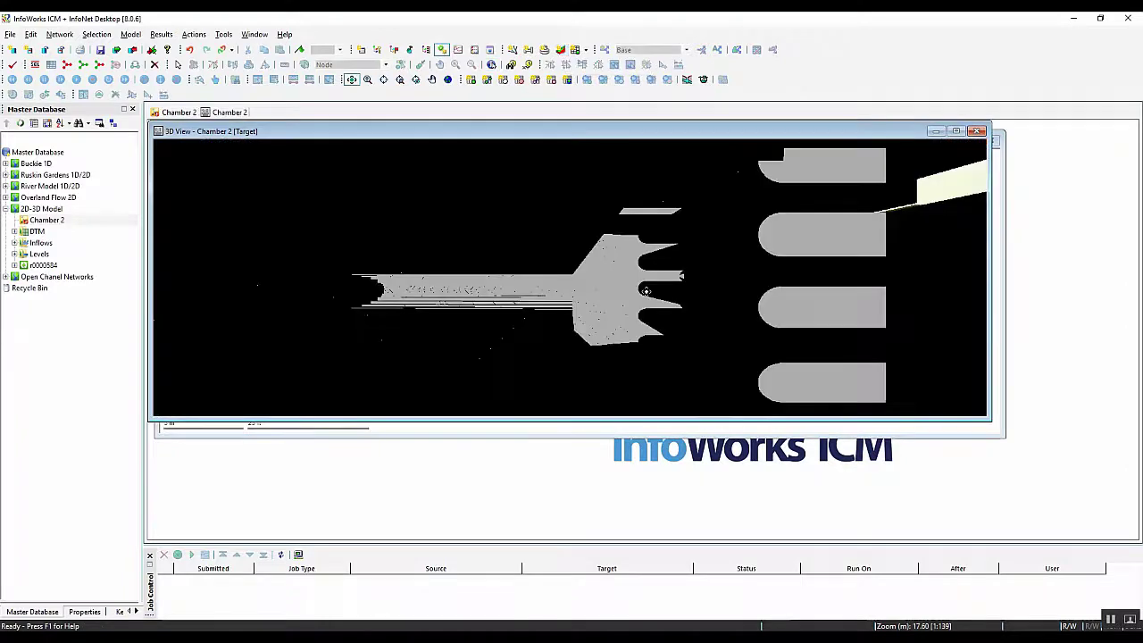
right_click(647, 298)
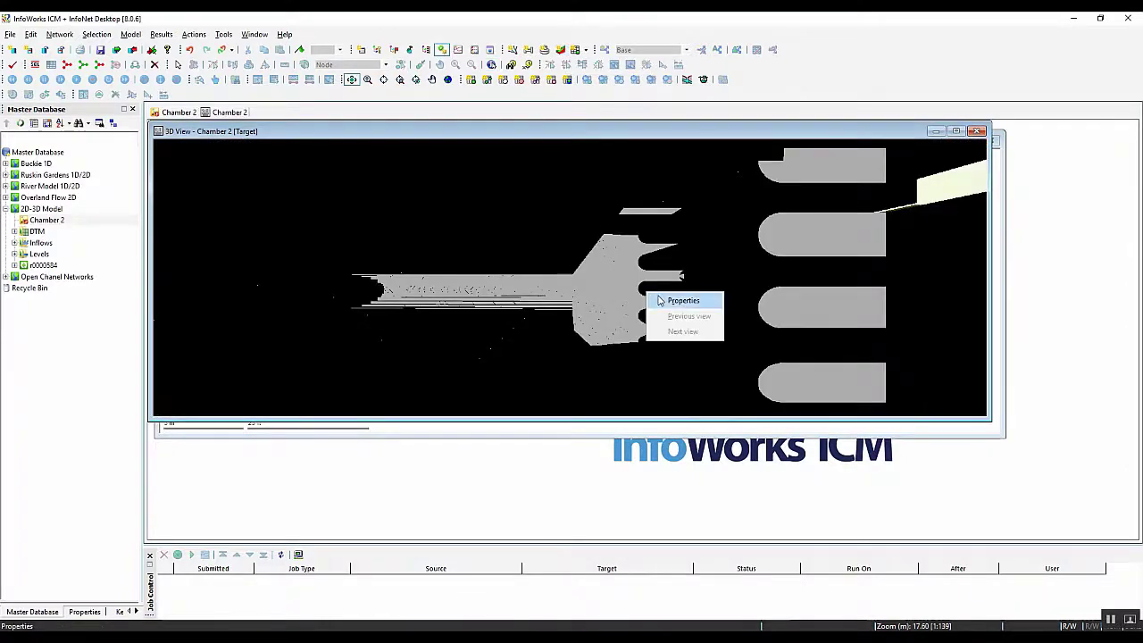
click(665, 301)
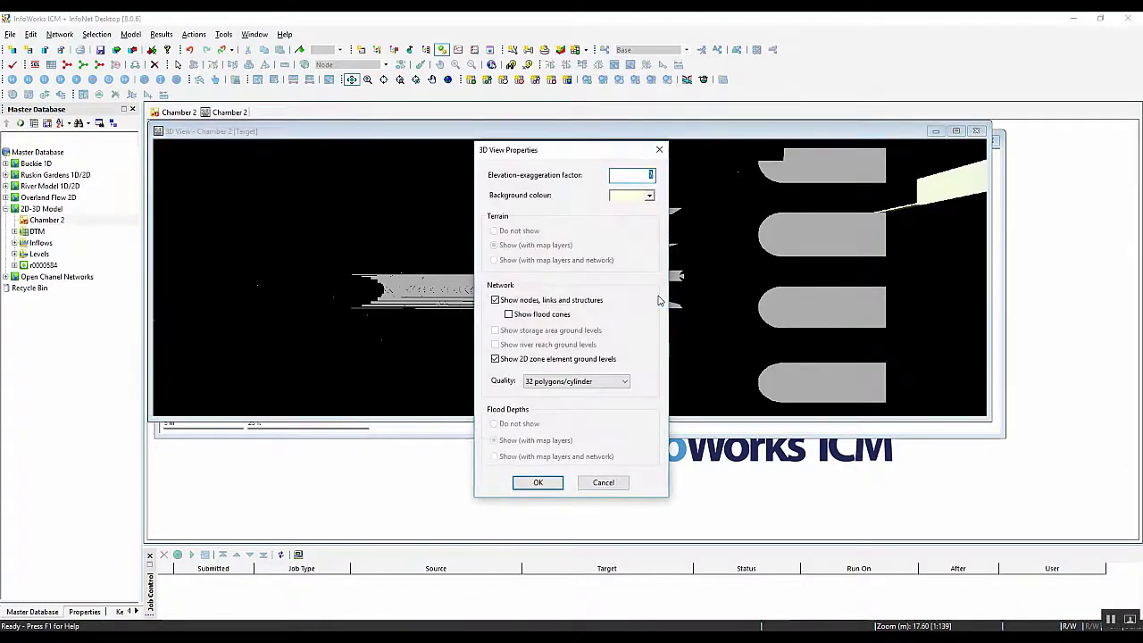
click(546, 482)
drag(673, 364, 721, 323)
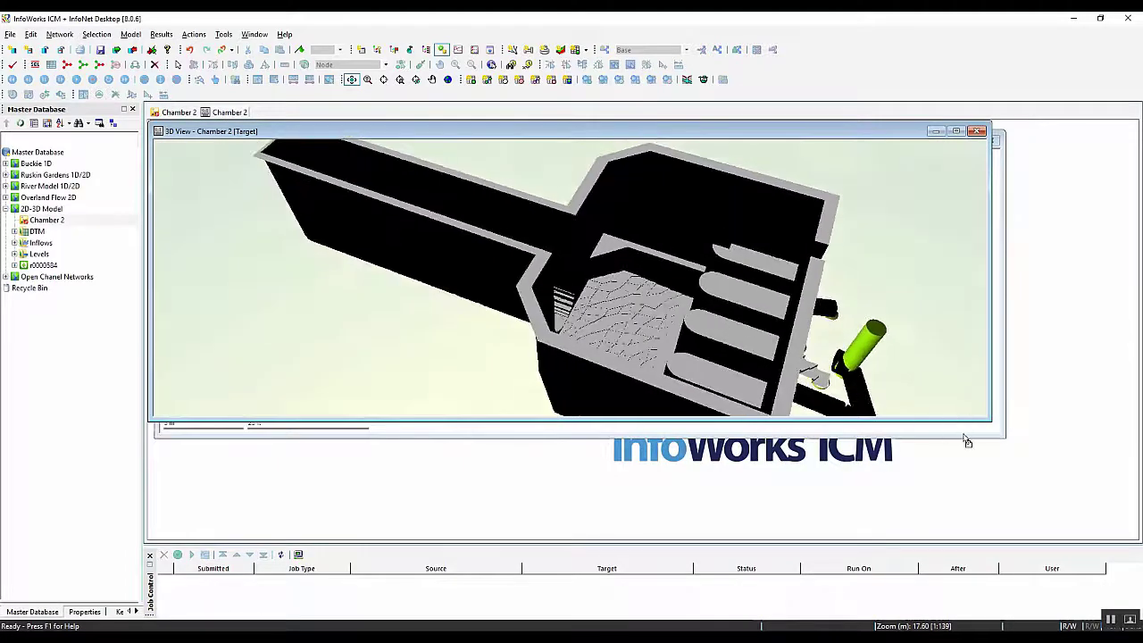
drag(990, 419, 1074, 520)
Examine the Chamber 2 inlet channel, chamber floor, dividing walls and outlet pipes in 3D from above and from the outlet side
drag(979, 489, 714, 518)
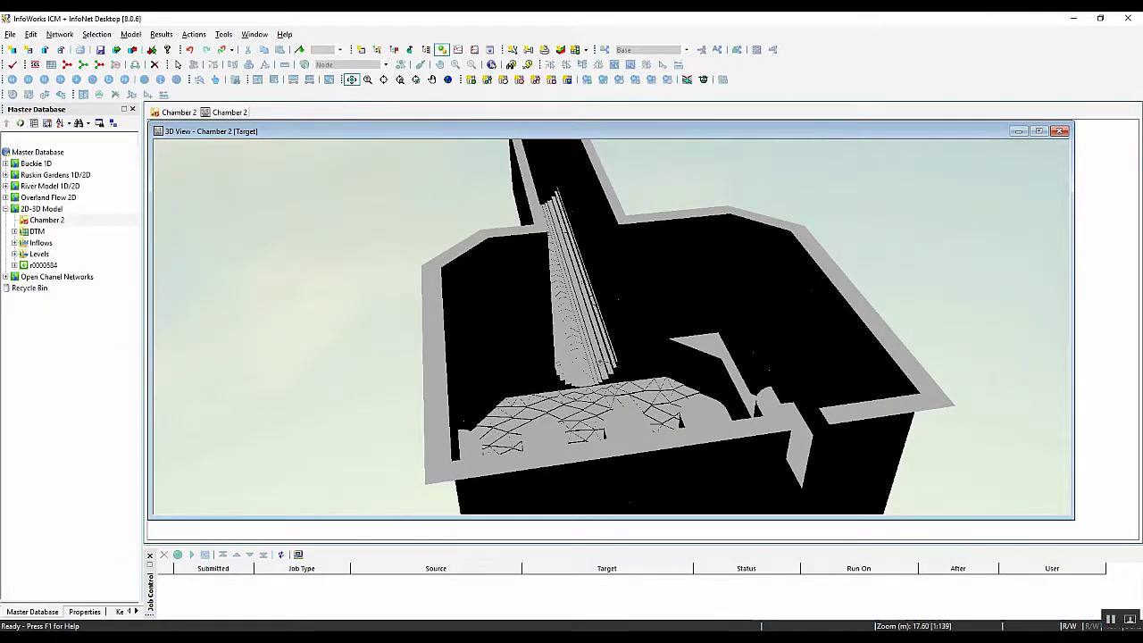
drag(595, 341, 745, 350)
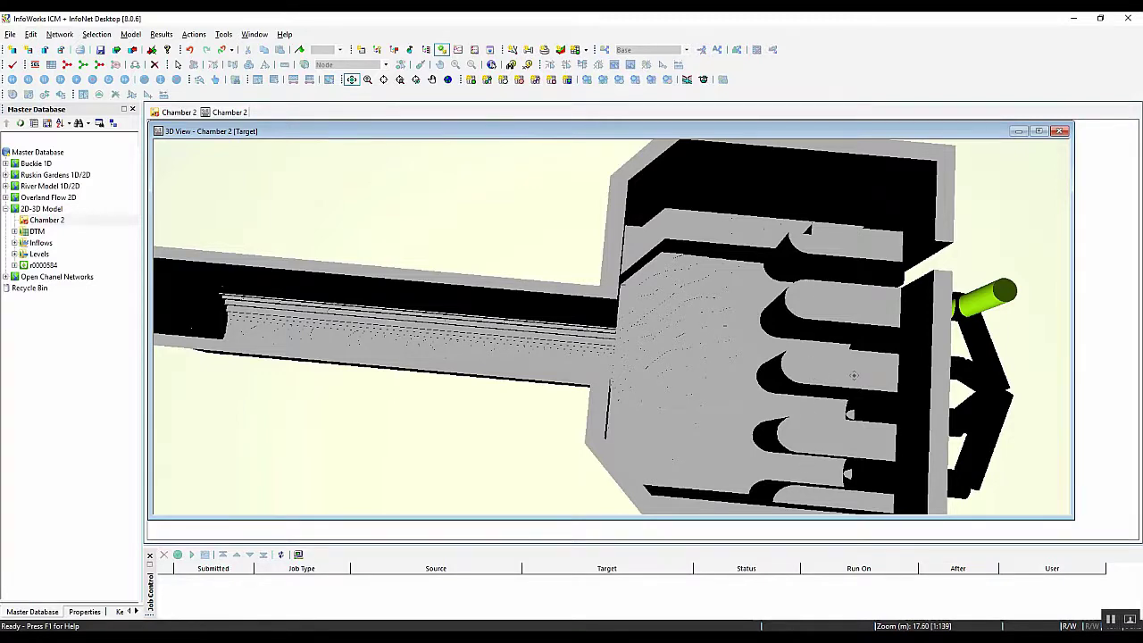
drag(853, 376, 680, 225)
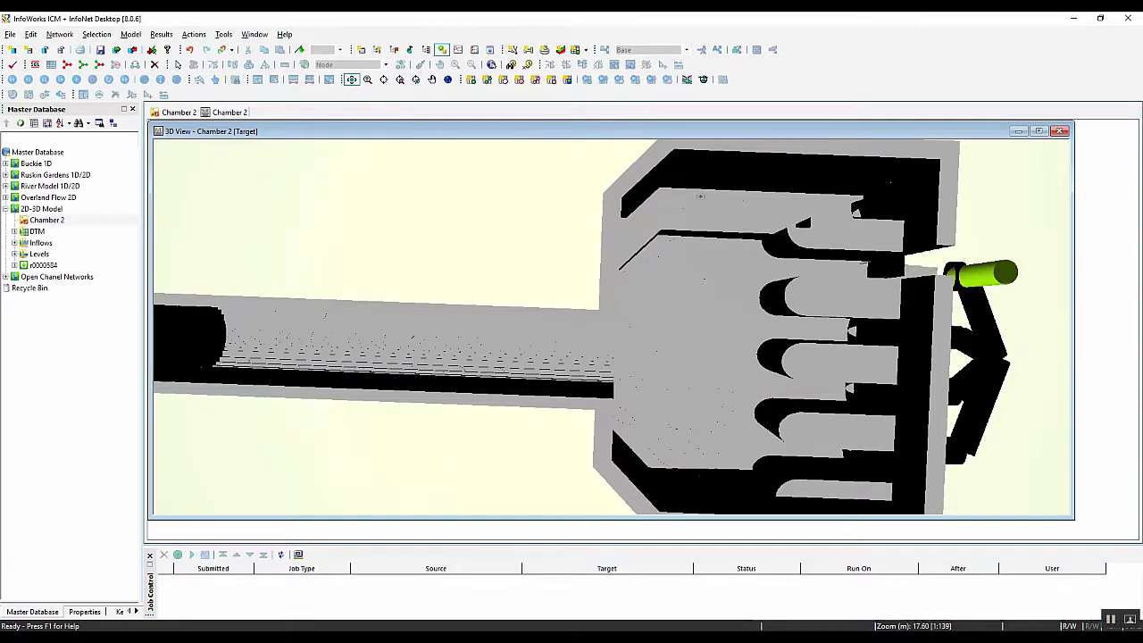
drag(700, 194, 555, 369)
scroll(755, 300, down, 3)
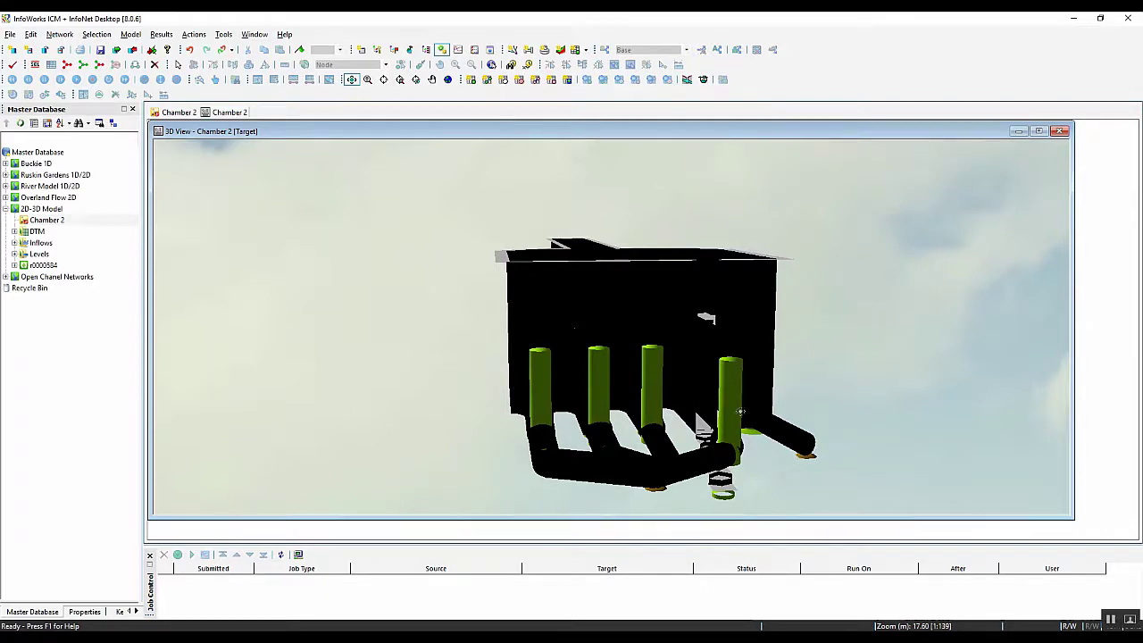
drag(706, 459, 686, 334)
drag(679, 454, 699, 423)
drag(581, 402, 657, 329)
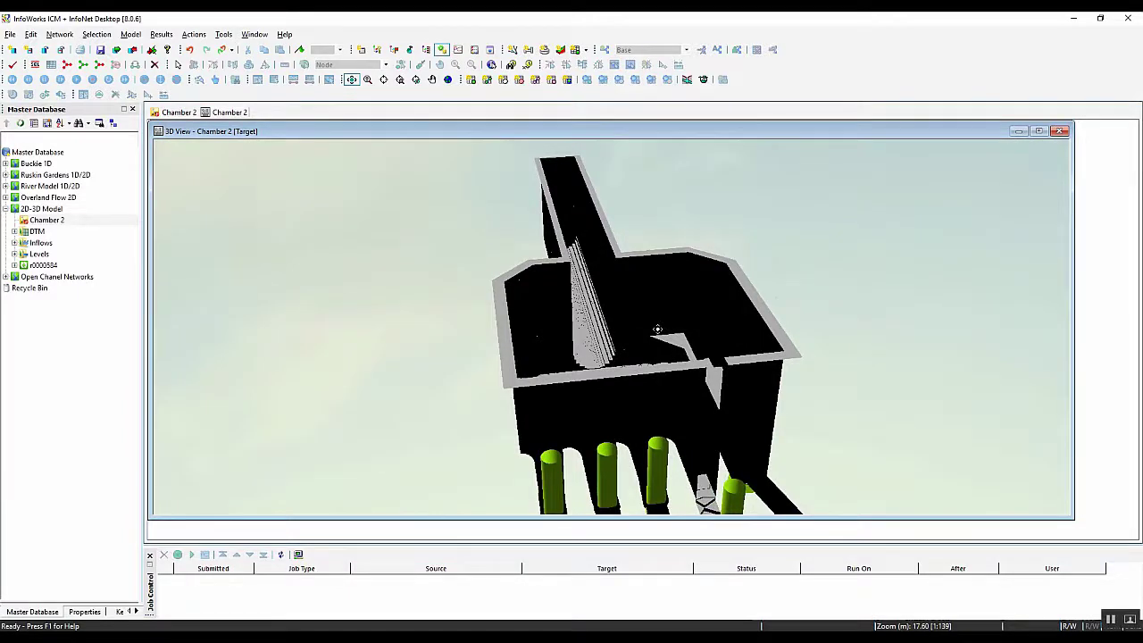
Examine the Chamber 2 inlet channel and dividing walls in 3D from above, and close the 3D view
drag(640, 334, 670, 373)
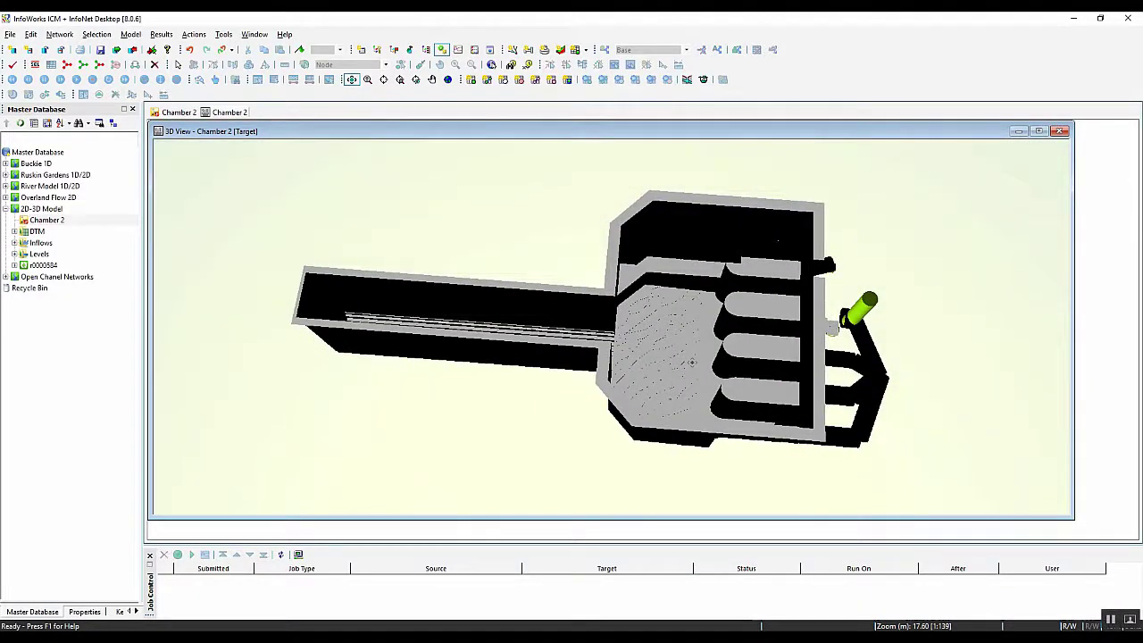
drag(689, 358, 691, 377)
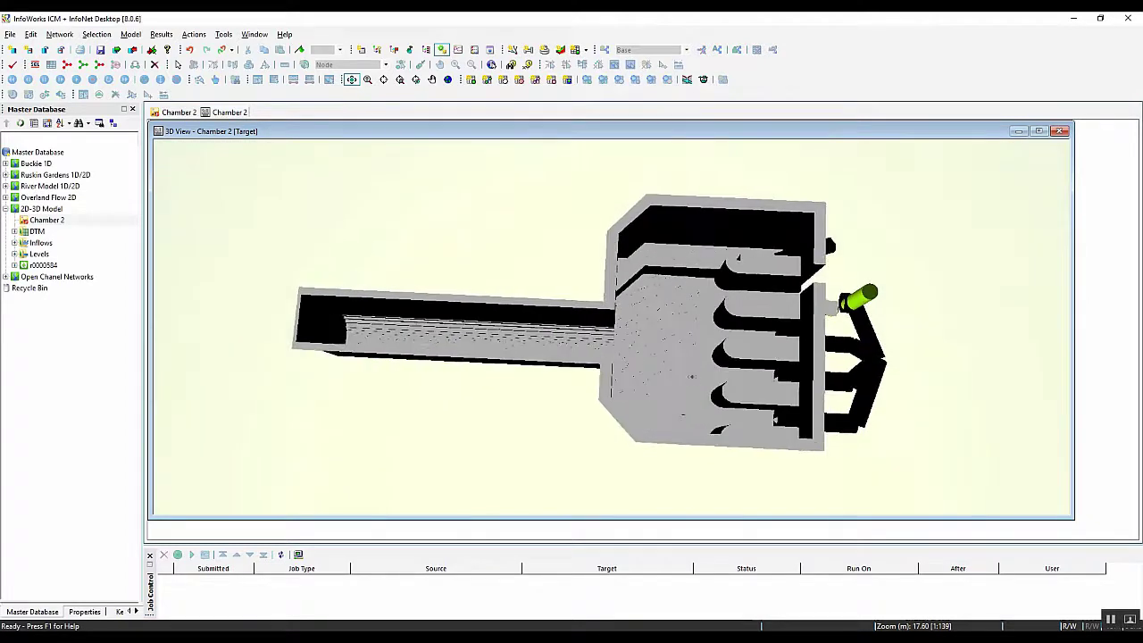
click(1059, 132)
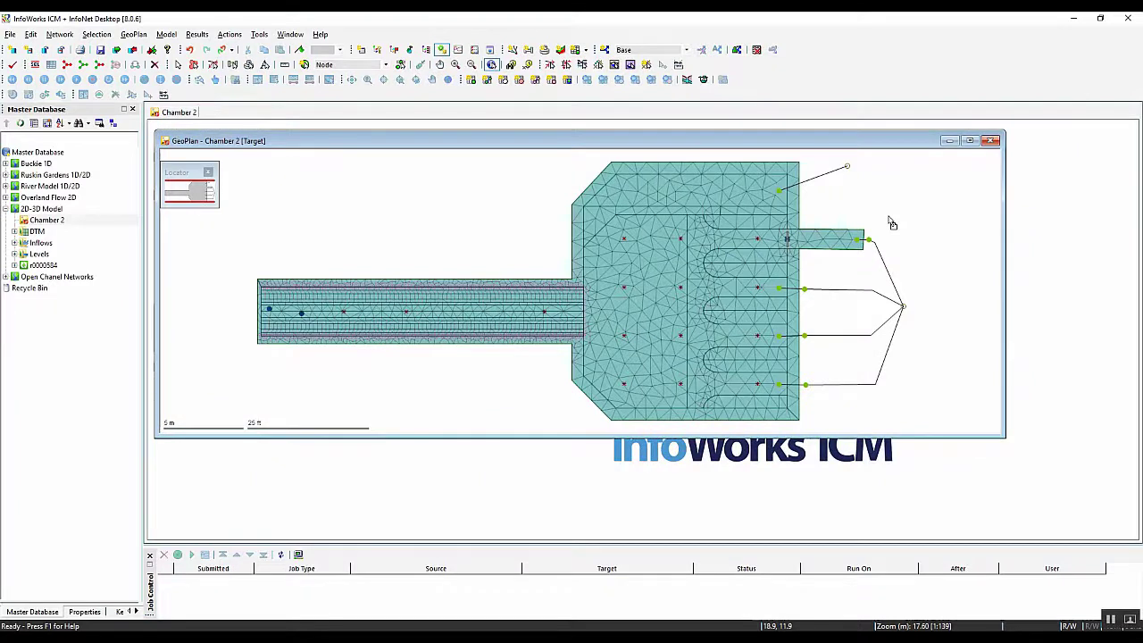
Switch the Chamber 2 network to the Training walls scenario and open its 3D view
click(687, 50)
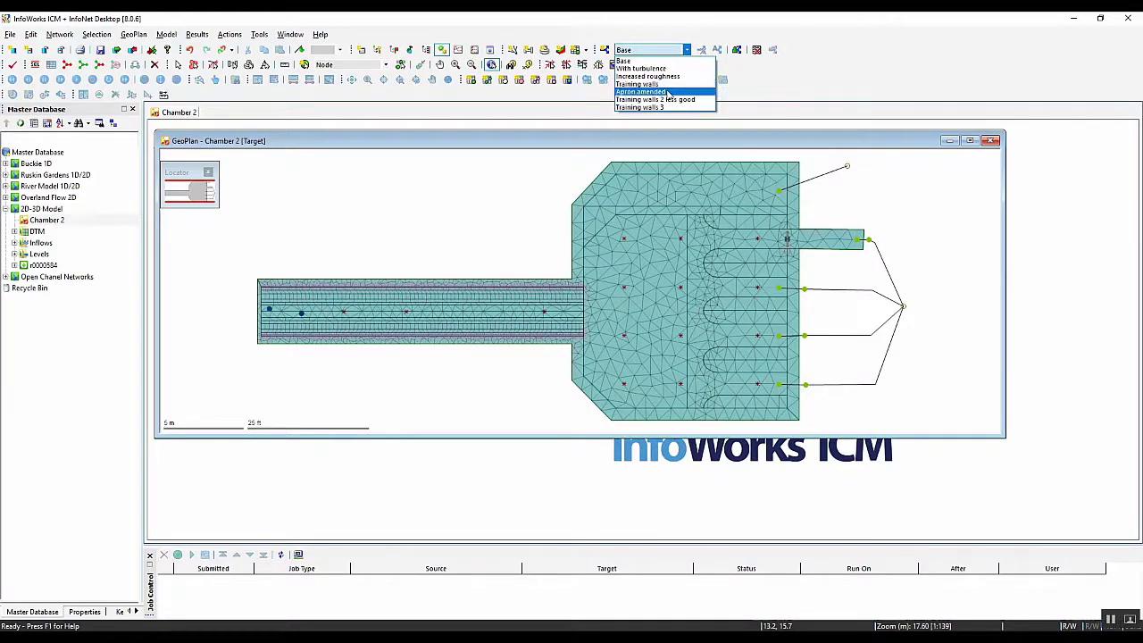
click(665, 85)
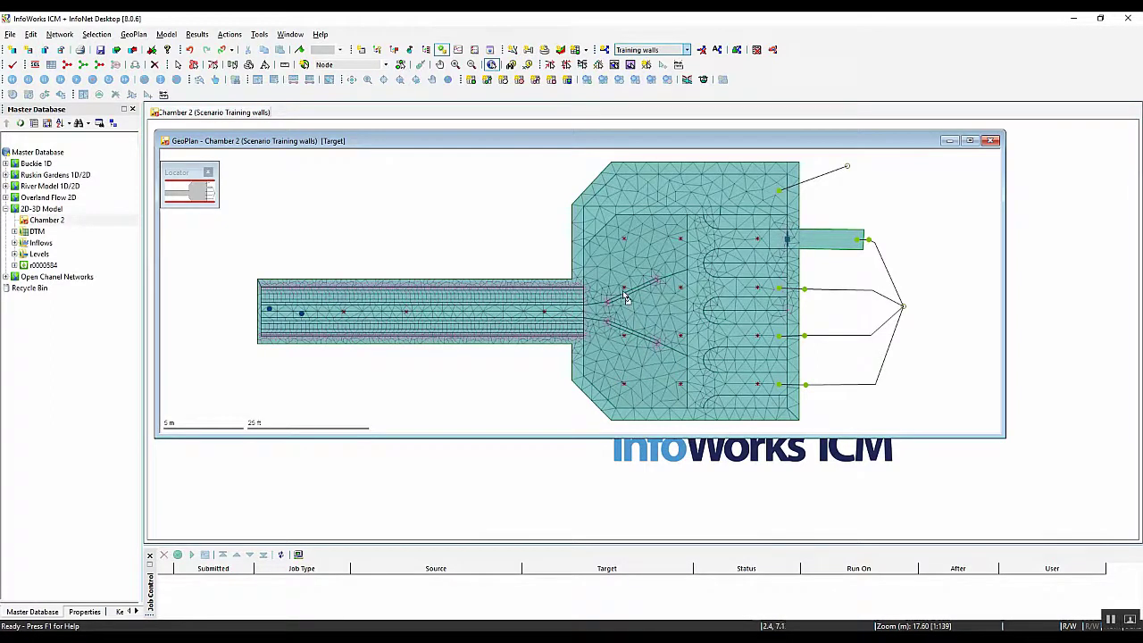
click(560, 50)
Examine the two angled training walls on the chamber floor in 3D from above, and close the 3D view
drag(675, 321, 681, 371)
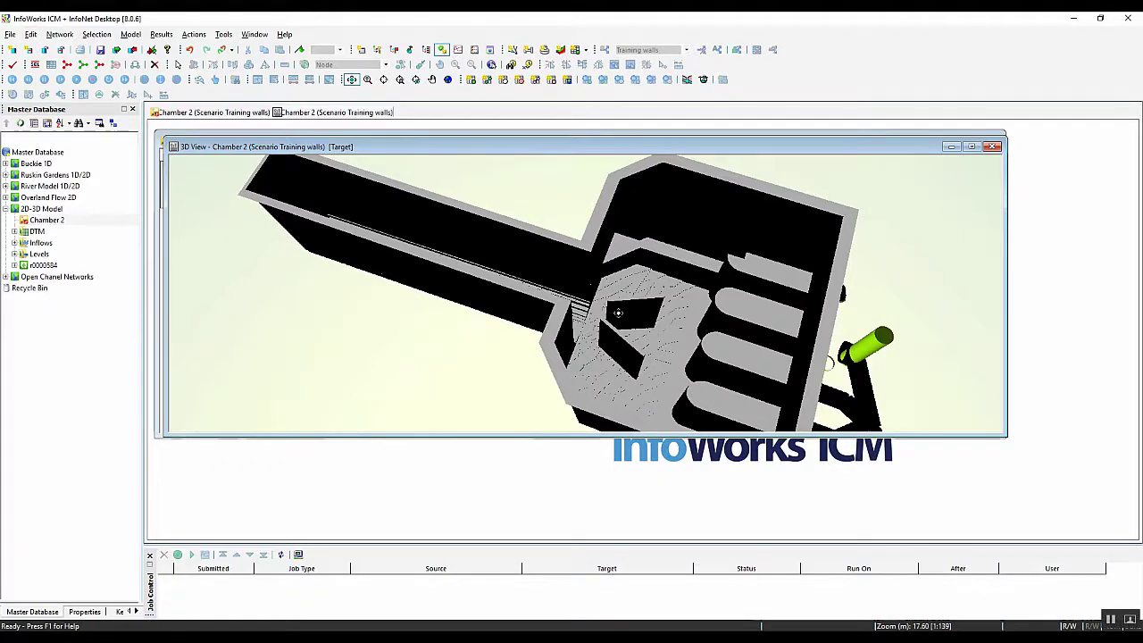
drag(605, 332, 705, 371)
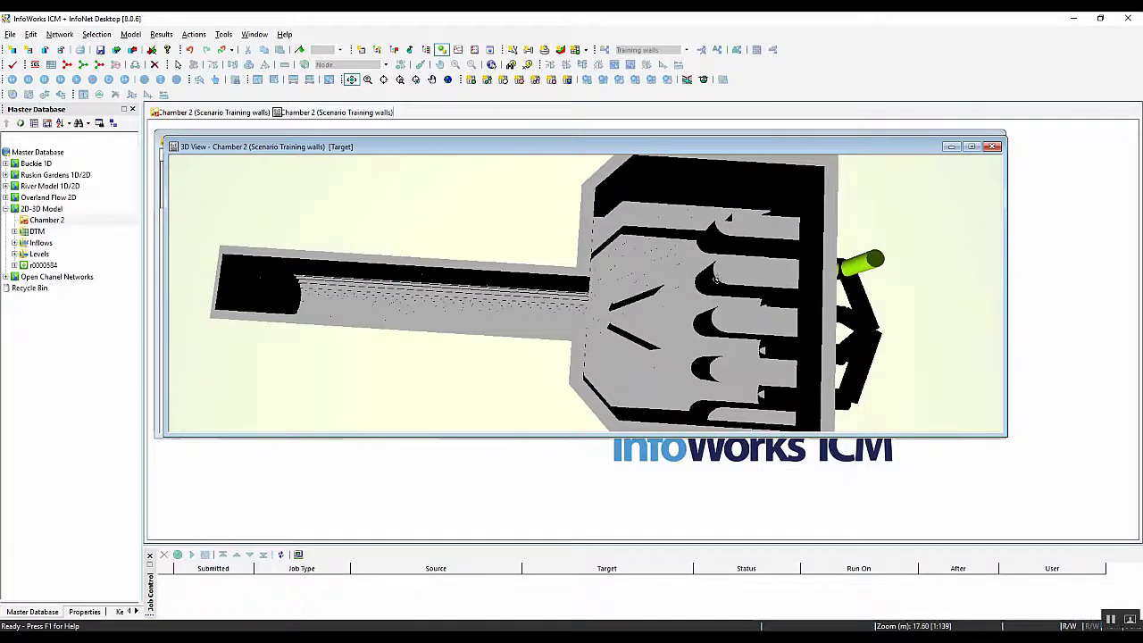
mouse_move(716, 279)
mouse_down()
mouse_move(700, 254)
mouse_move(703, 282)
mouse_up()
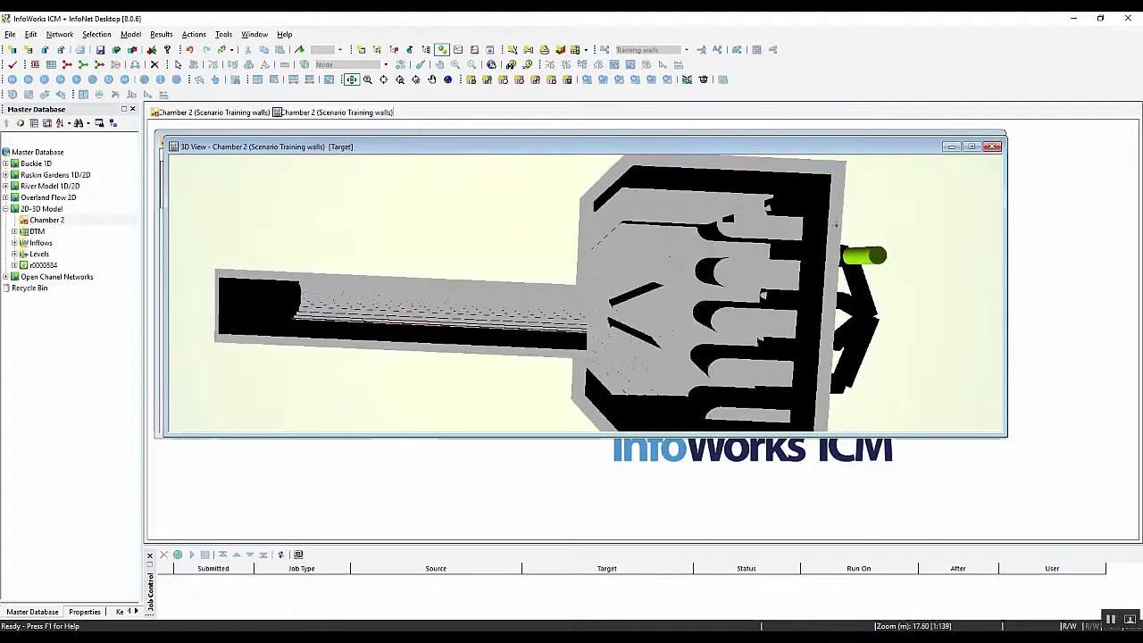
click(991, 147)
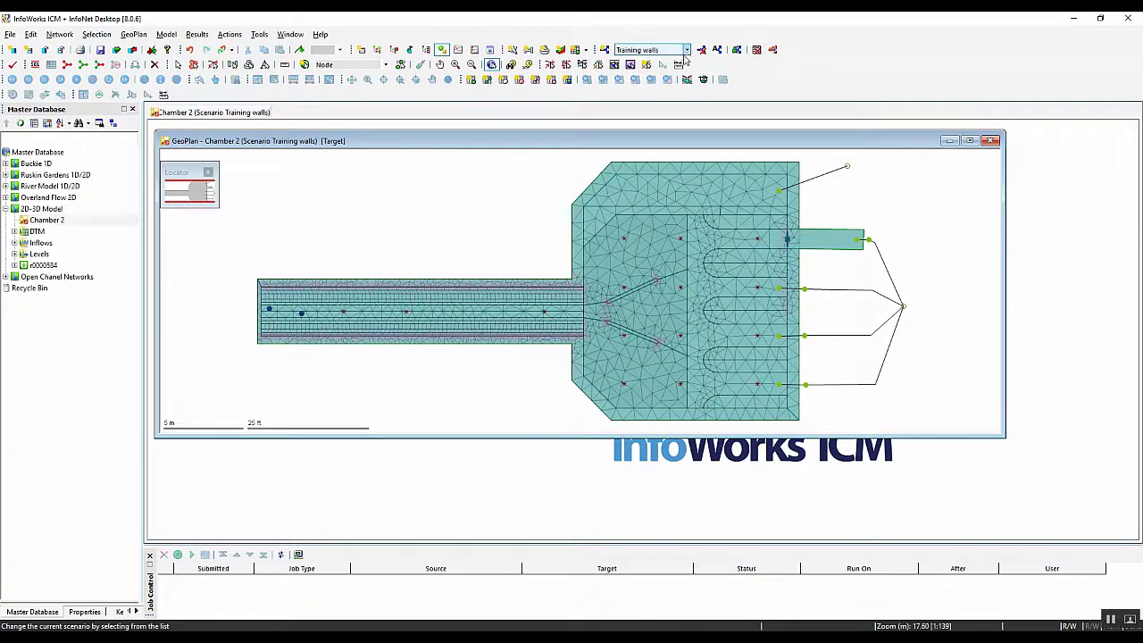
Switch the Chamber 2 network to the Training walls 2 less good scenario to show its wall layout in plan
click(686, 50)
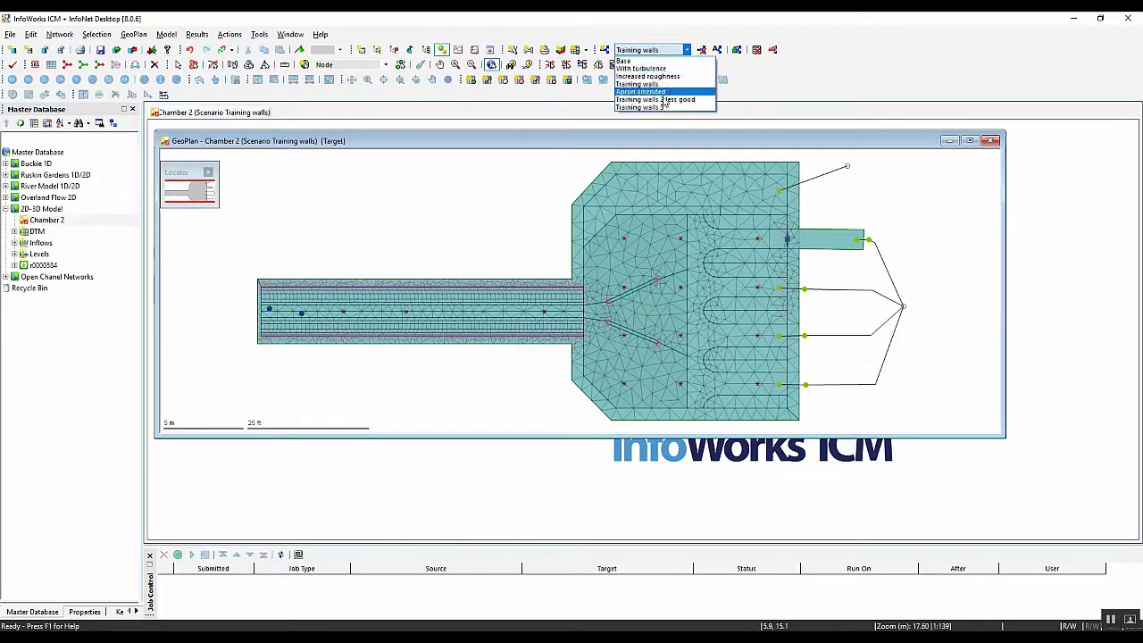
click(664, 99)
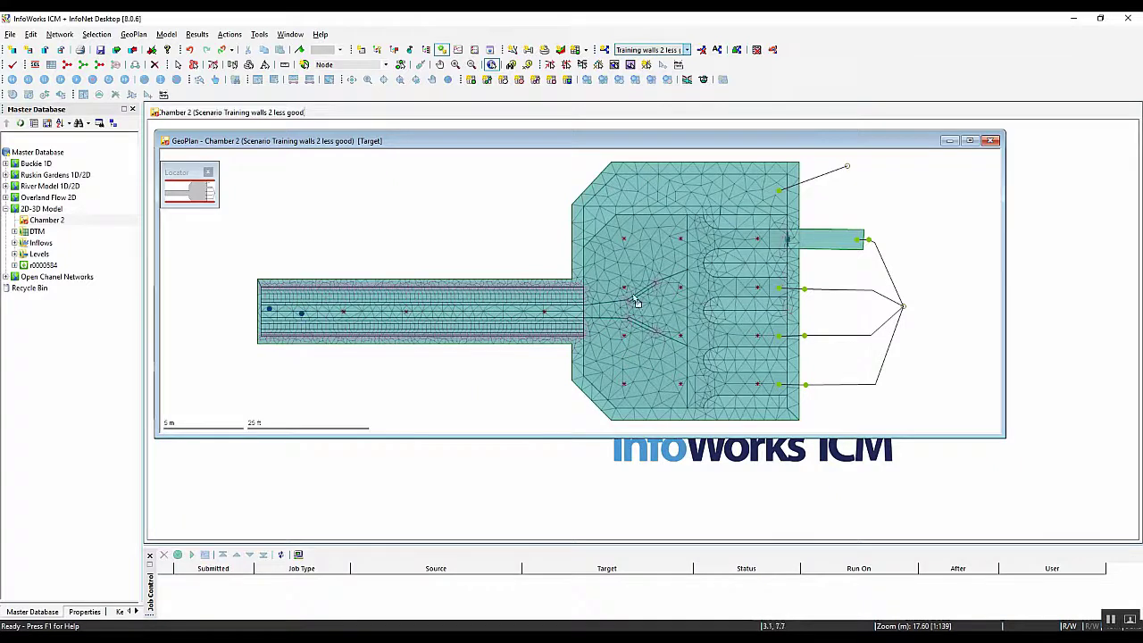
Close the Chamber 2 plan and collapse the 2D-3D Model group in the master database
click(992, 141)
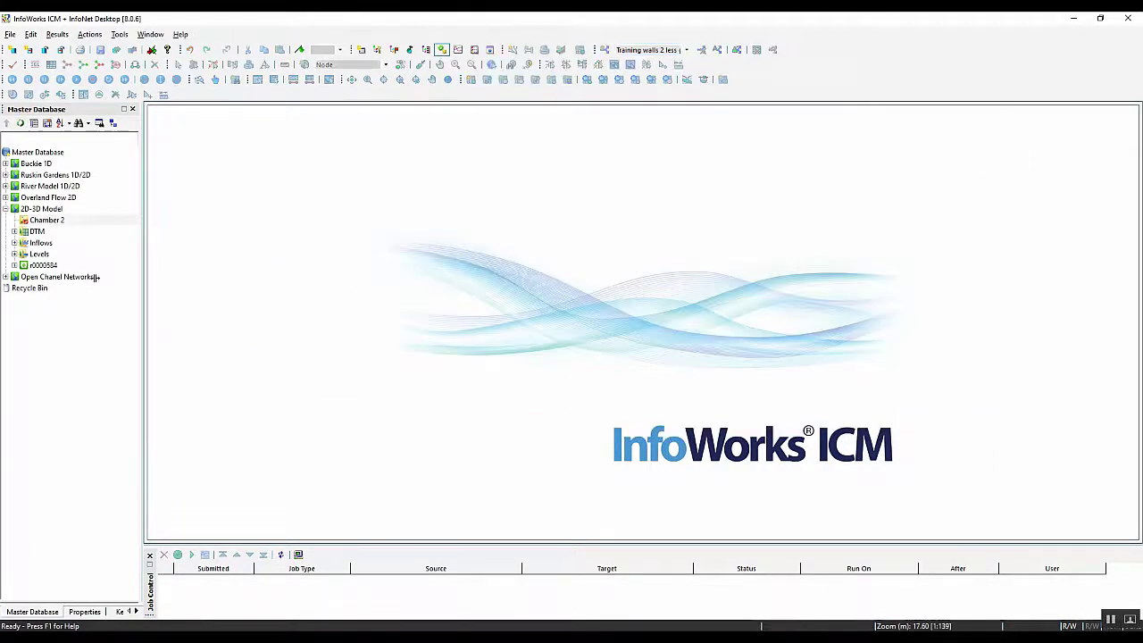
click(6, 194)
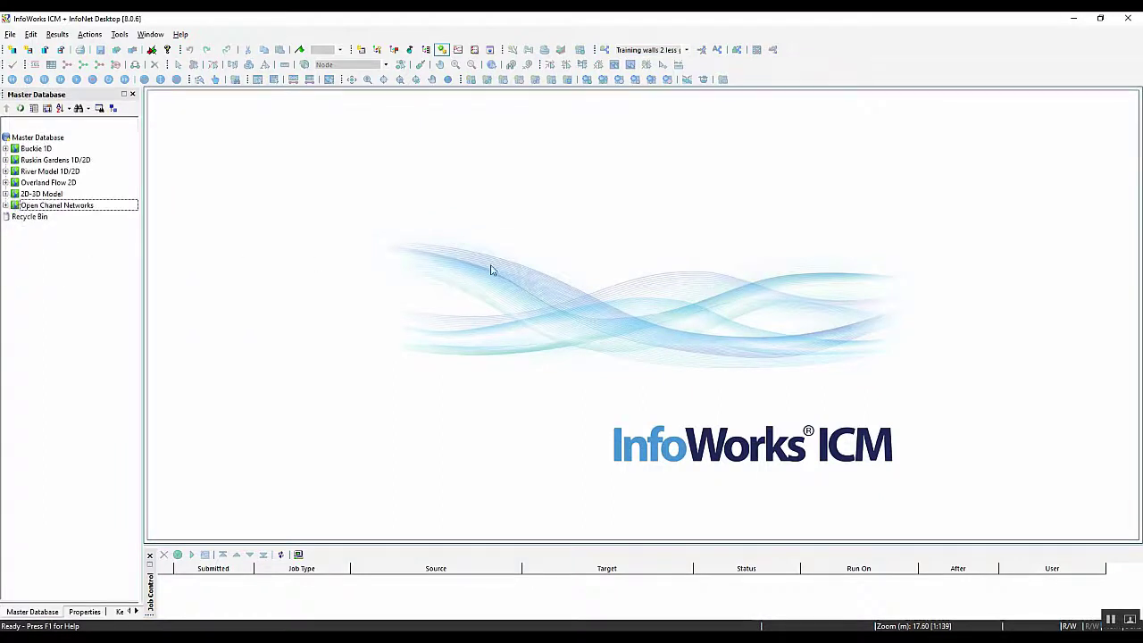